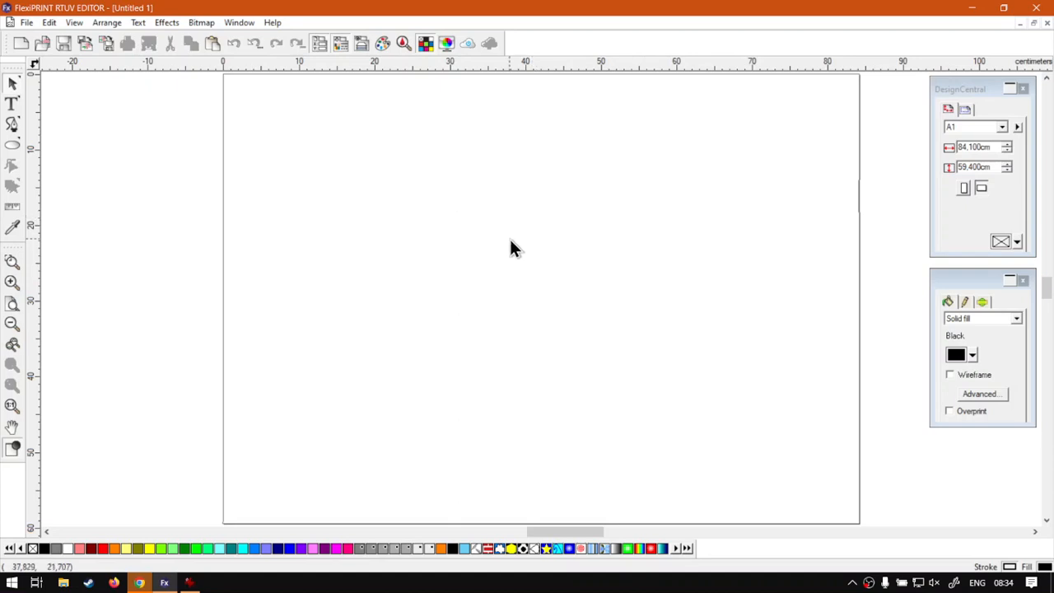
# Switch to the Text tool to start adding text on the blank A1 page
pyautogui.click(12, 104)
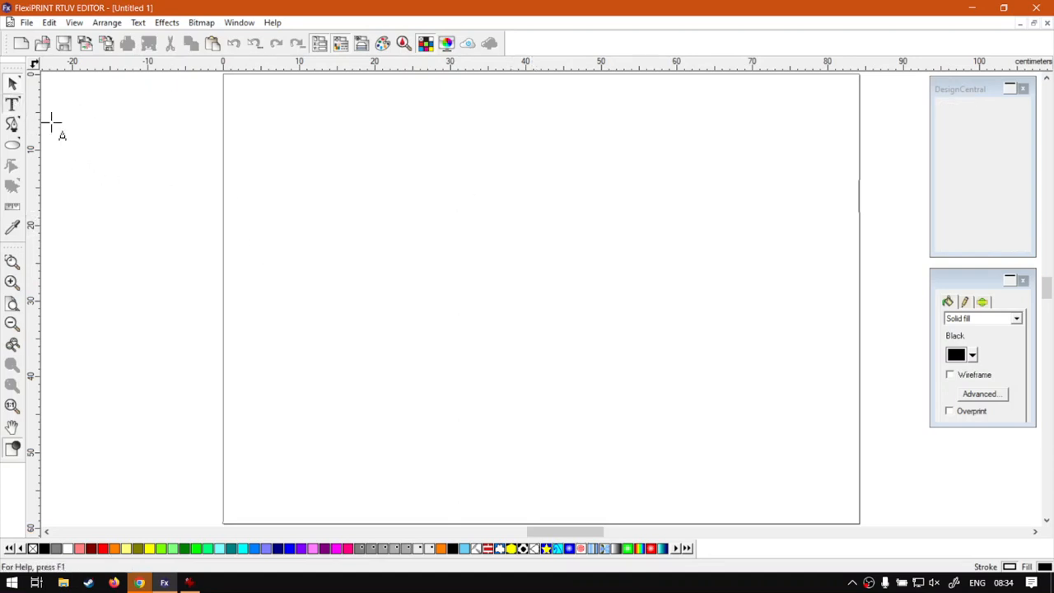
# Enter two text lines, 'Tis is ou test text' and '@ SoftwareTraining', near the page's top left
pyautogui.click(259, 206)
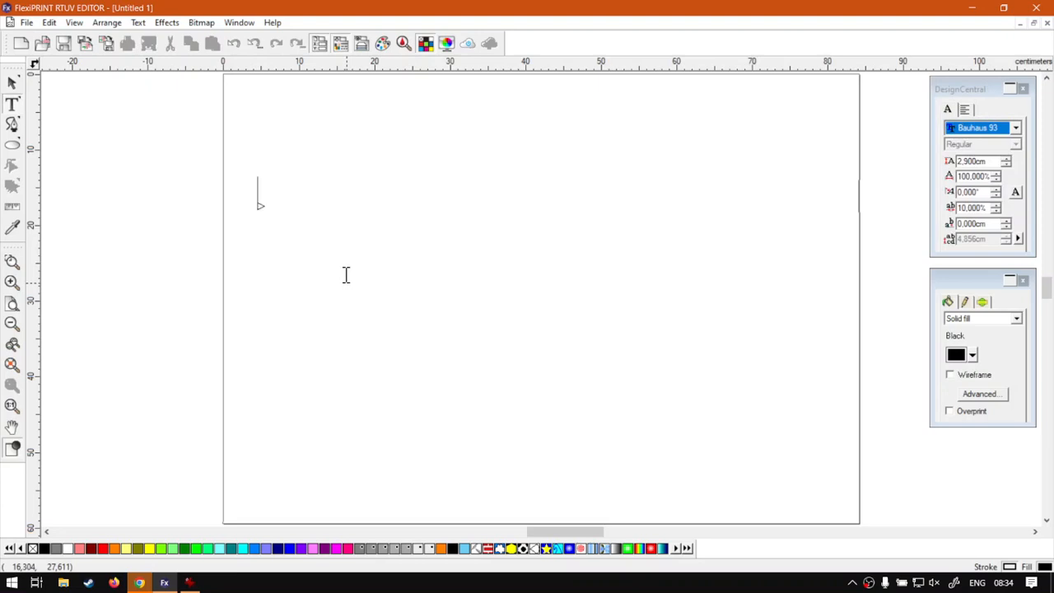
pyautogui.write('T')
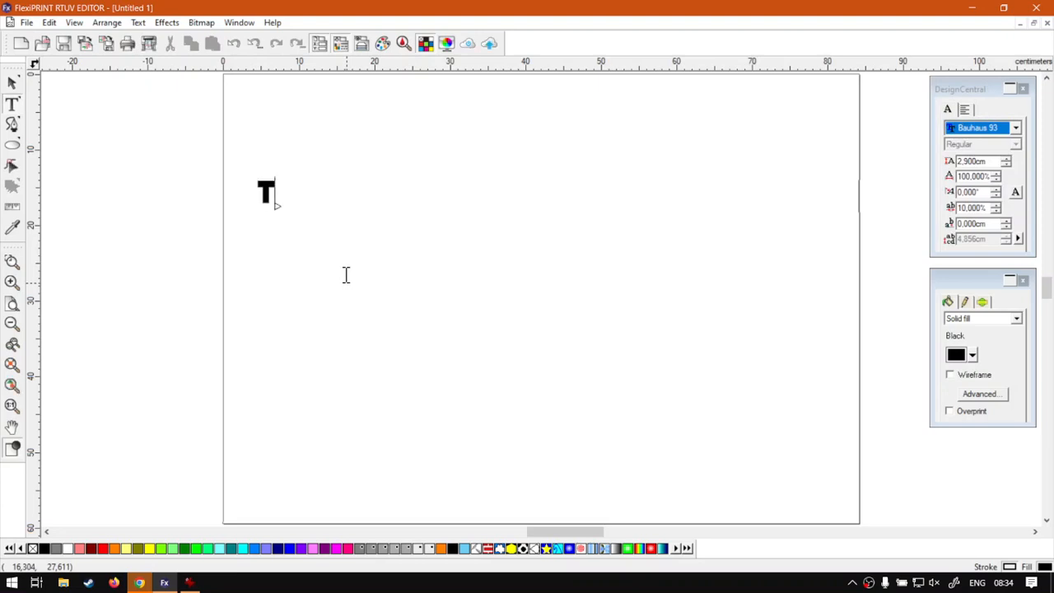
pyautogui.write('is is ou')
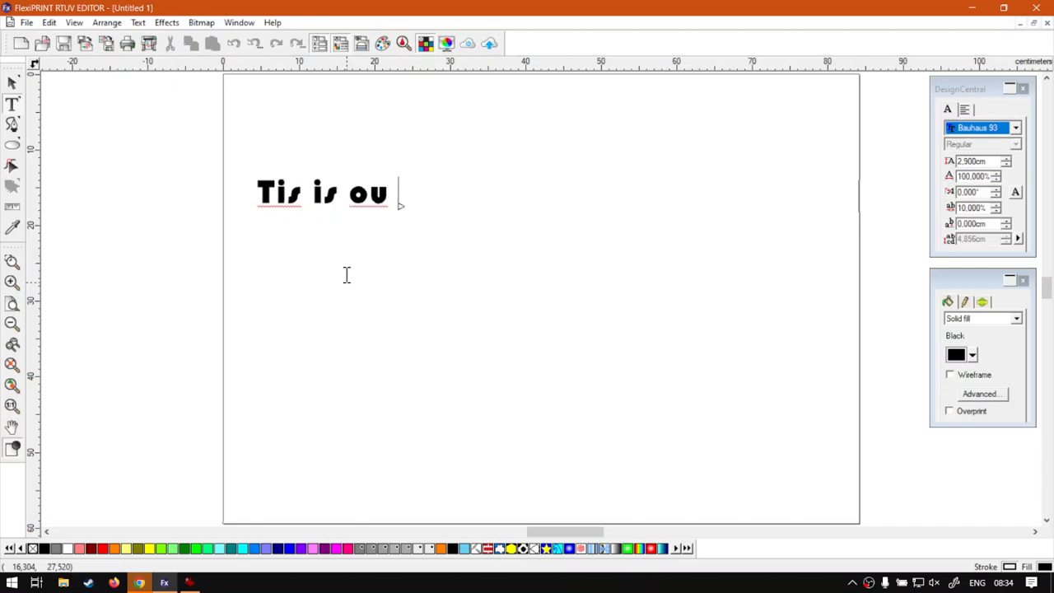
pyautogui.write(' test')
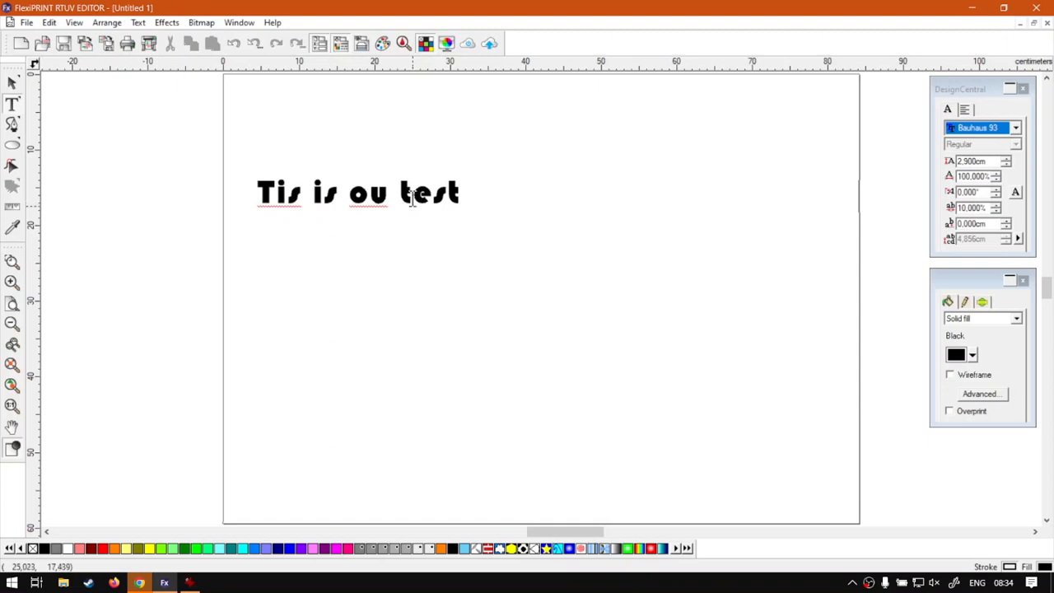
pyautogui.write(' text')
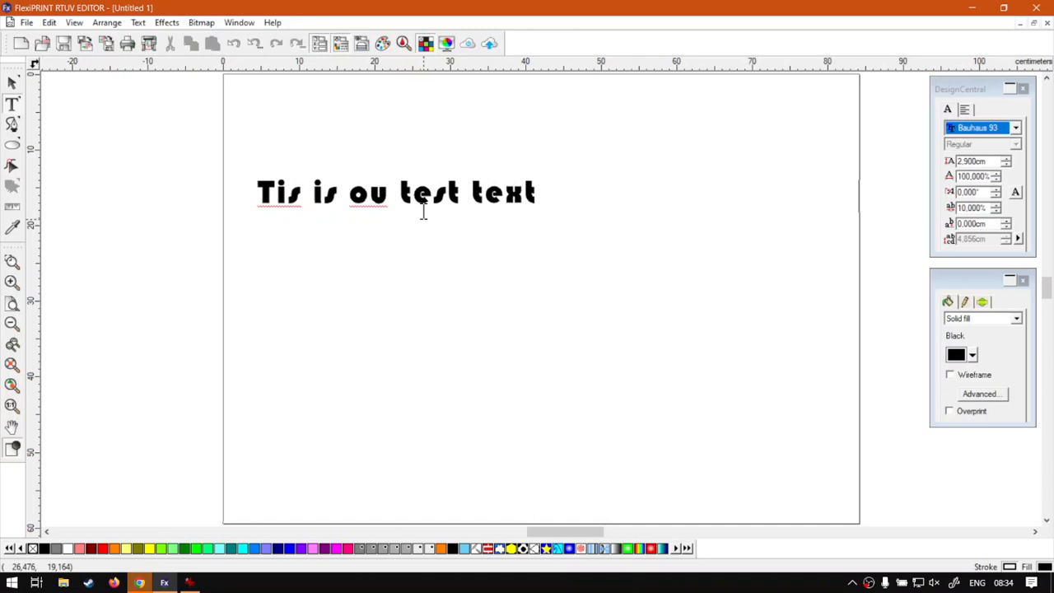
pyautogui.press('Return')
pyautogui.write('@ So')
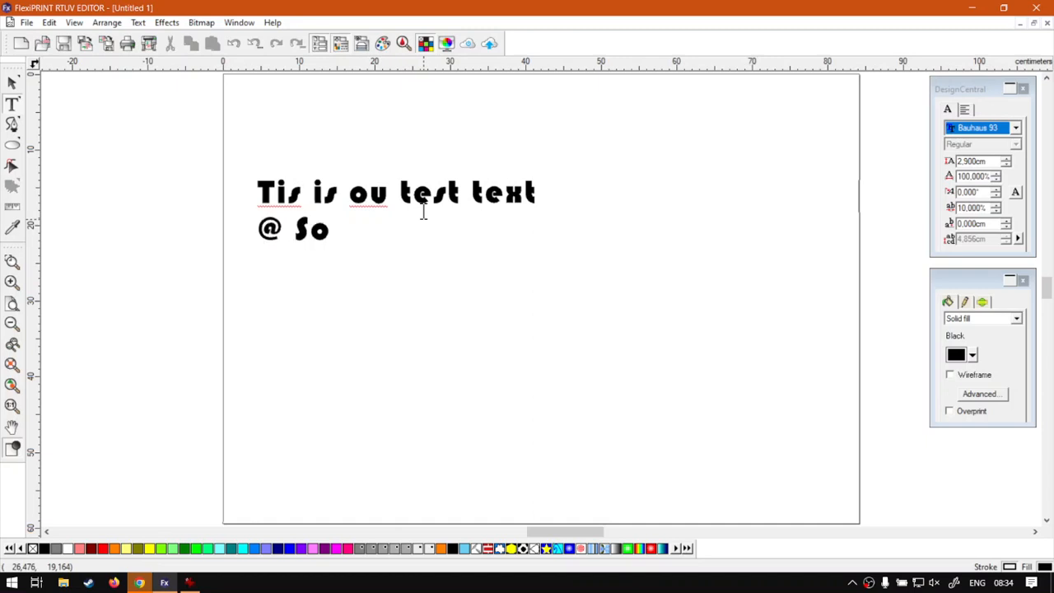
pyautogui.write('ftware')
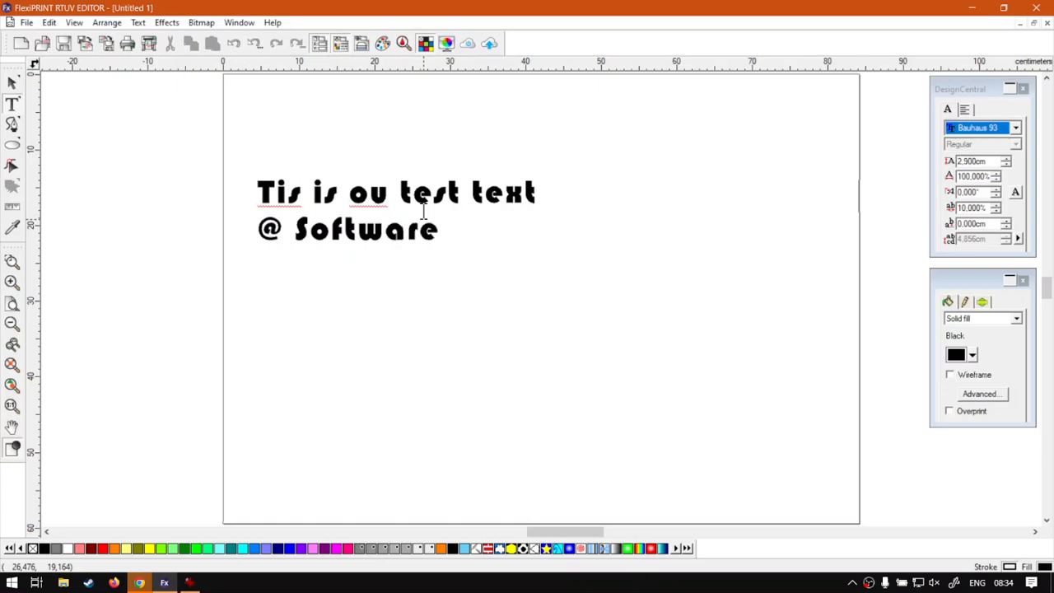
pyautogui.write('Training')
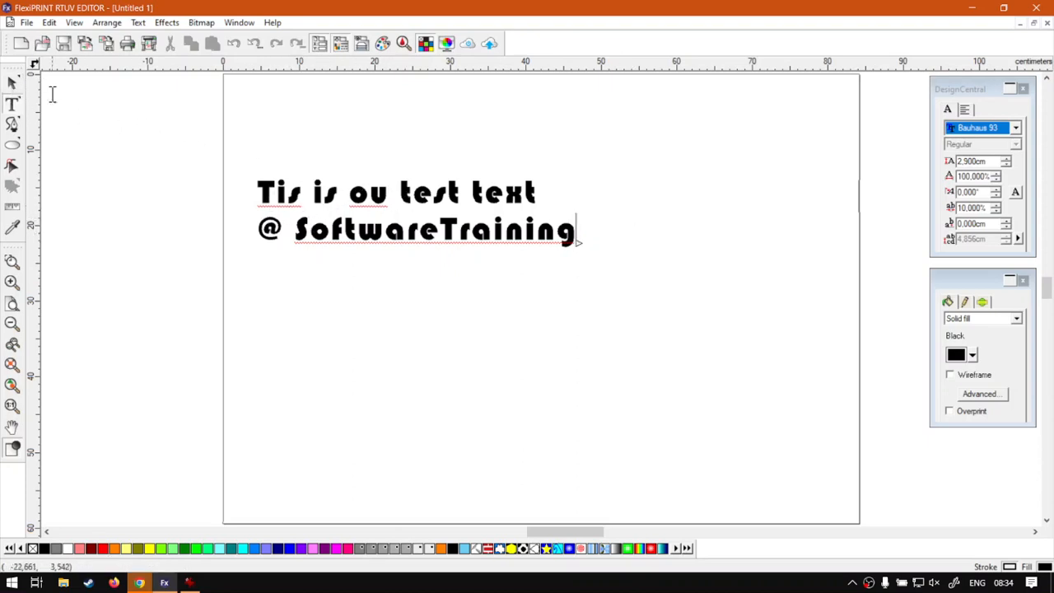
pyautogui.click(12, 84)
# Scale the two-line text proportionally to about 80.5 × 17.1 cm, nearly the page width
pyautogui.click(519, 311)
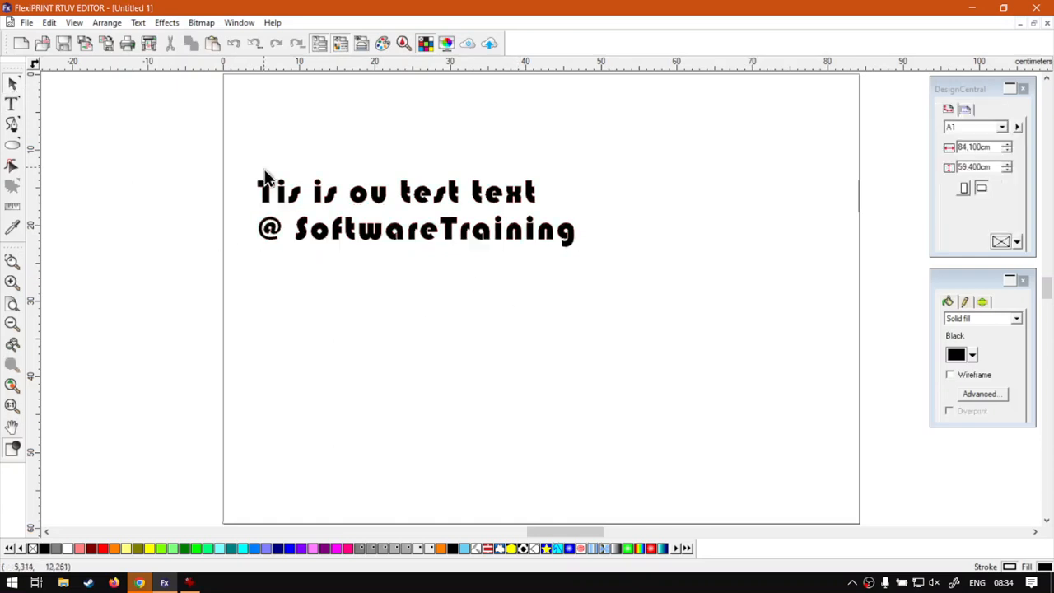
pyautogui.click(448, 234)
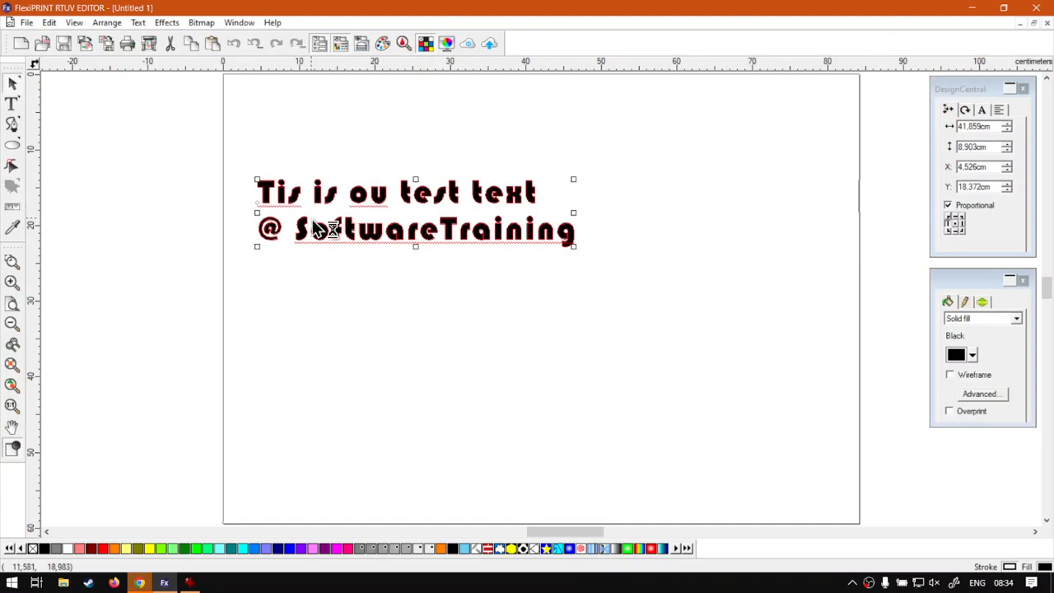
pyautogui.press('super+plus')
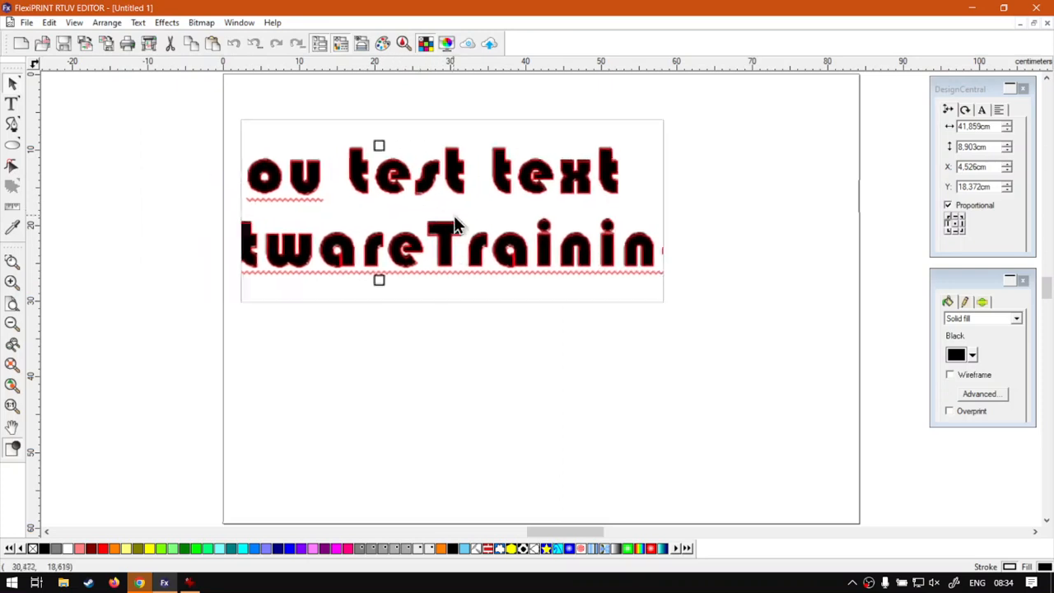
pyautogui.press('super+Escape')
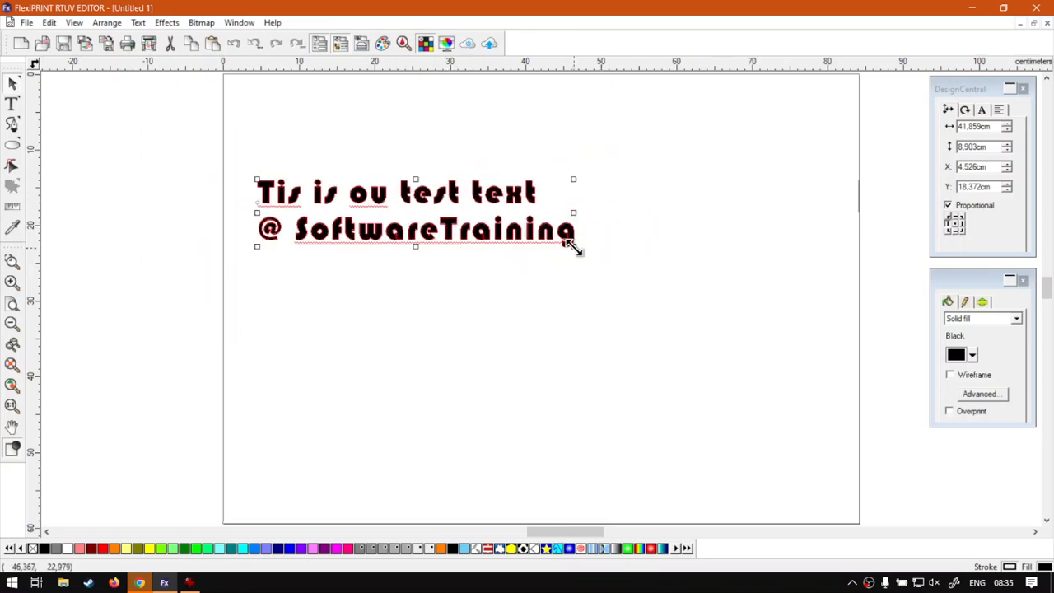
pyautogui.moveTo(572, 246); pyautogui.dragTo(681, 305)
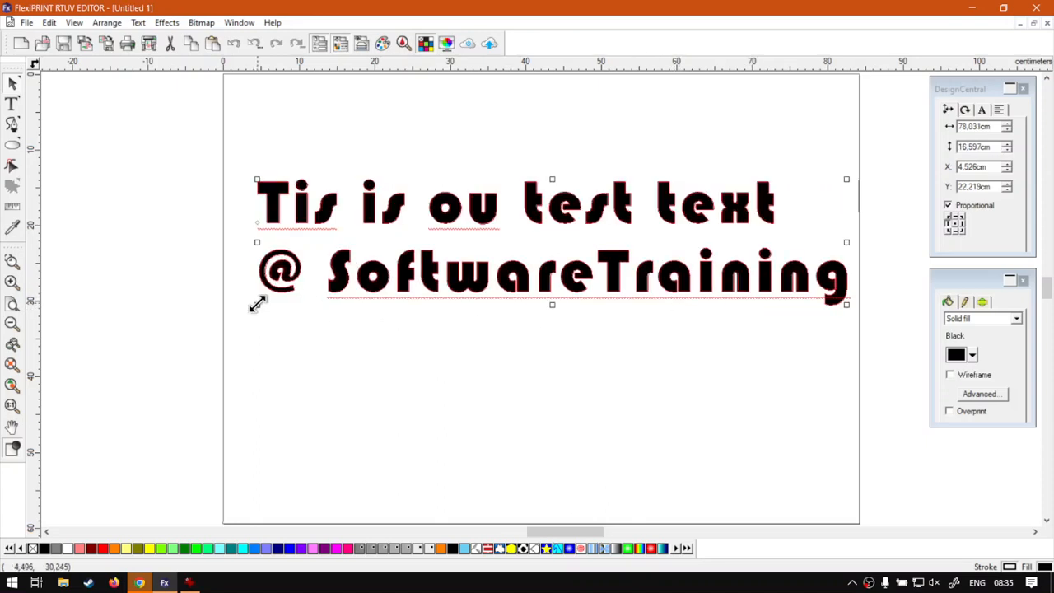
pyautogui.moveTo(255, 302); pyautogui.dragTo(238, 307)
# Re-enter text editing with the cursor inside the word 'Tis'
pyautogui.click(558, 394)
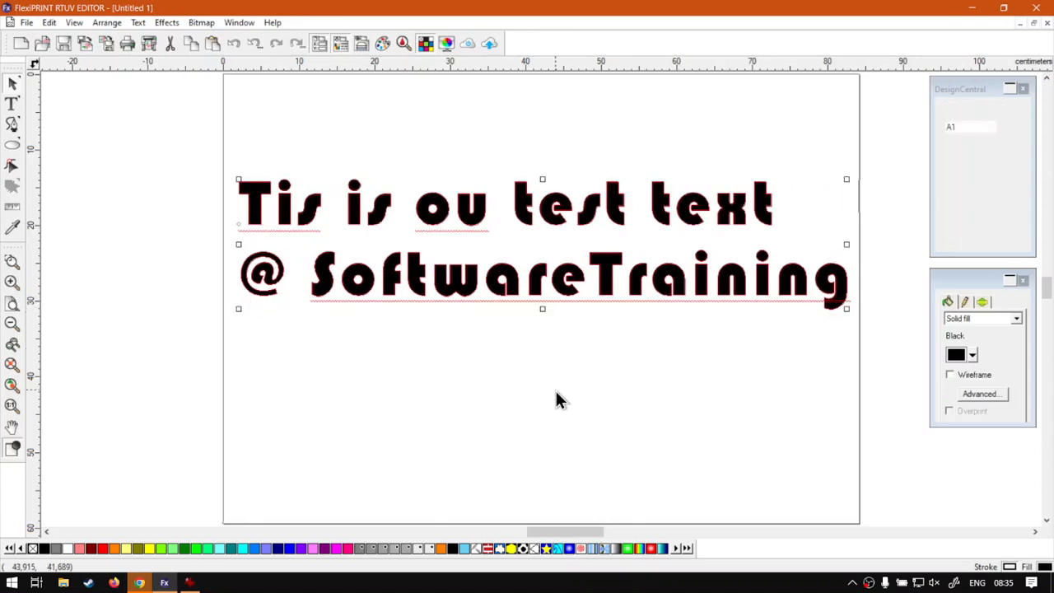
pyautogui.click(461, 206)
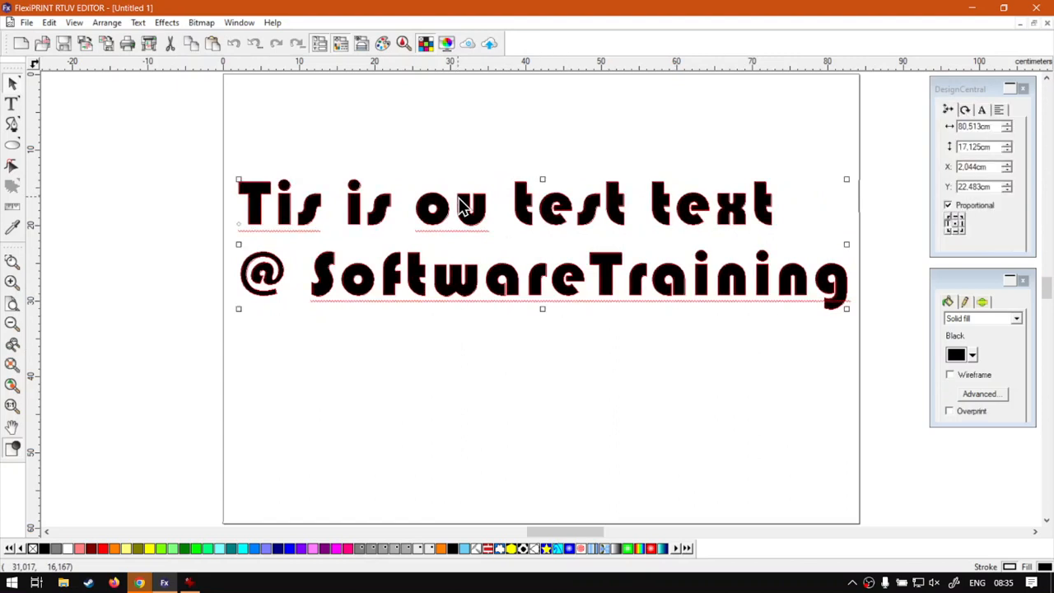
pyautogui.doubleClick(459, 200)
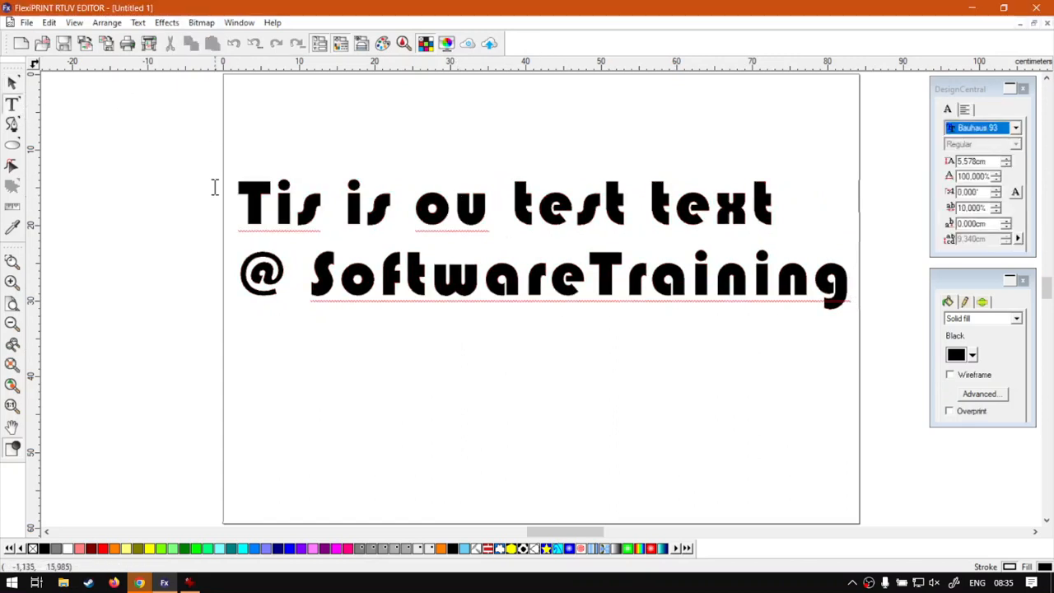
pyautogui.click(299, 215)
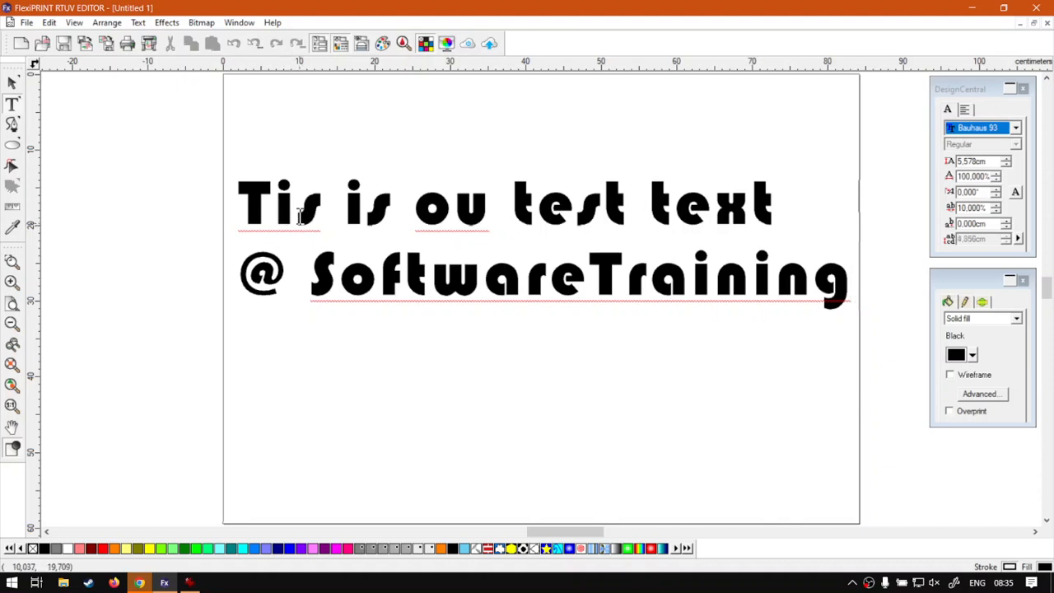
# Correct 'Tis' to 'This' from the spelling suggestions and ignore the flag on 'ou'
pyautogui.rightClick(298, 217)
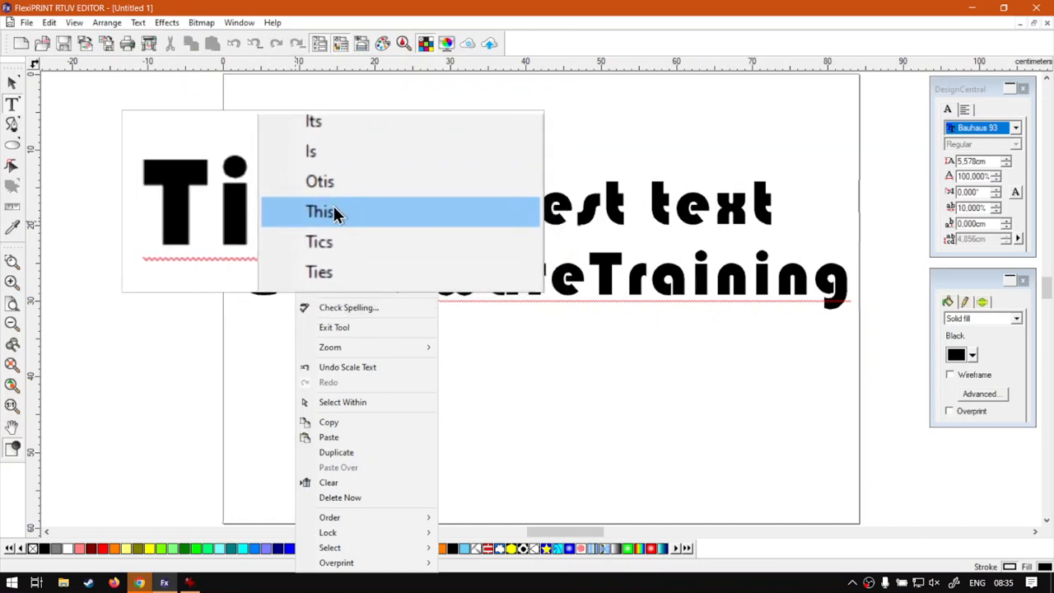
pyautogui.click(336, 213)
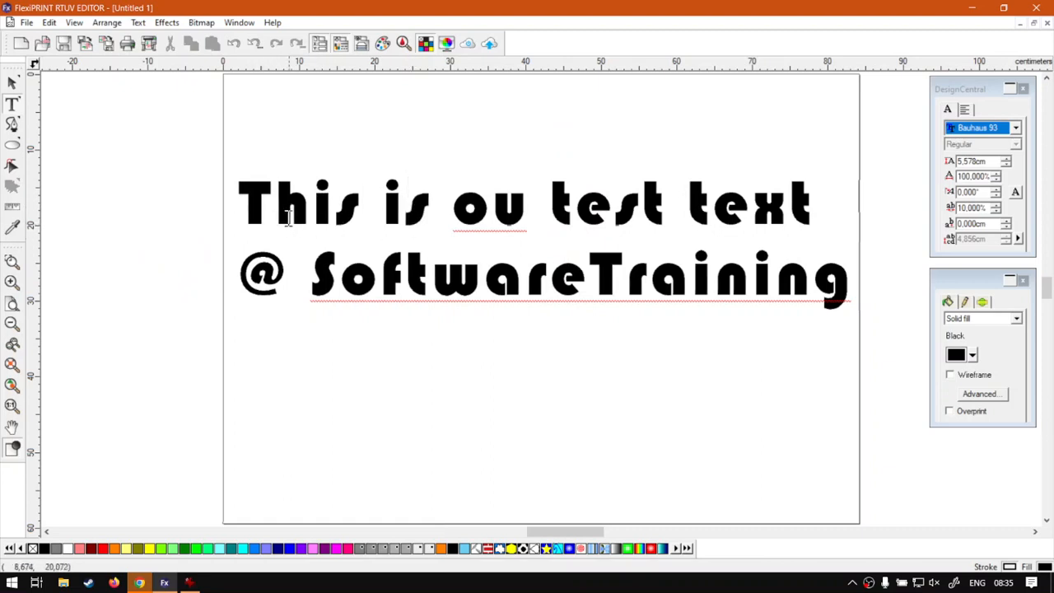
pyautogui.rightClick(491, 221)
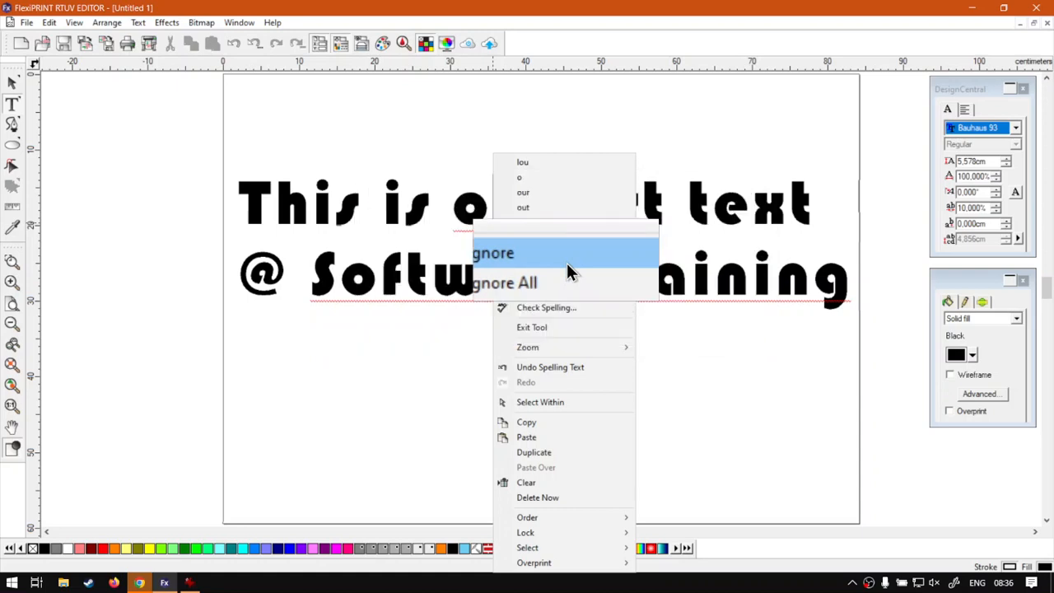
pyautogui.click(566, 262)
# Add 'SoftwareTraining' to the user dictionary so only 'ou' remains flagged
pyautogui.click(549, 276)
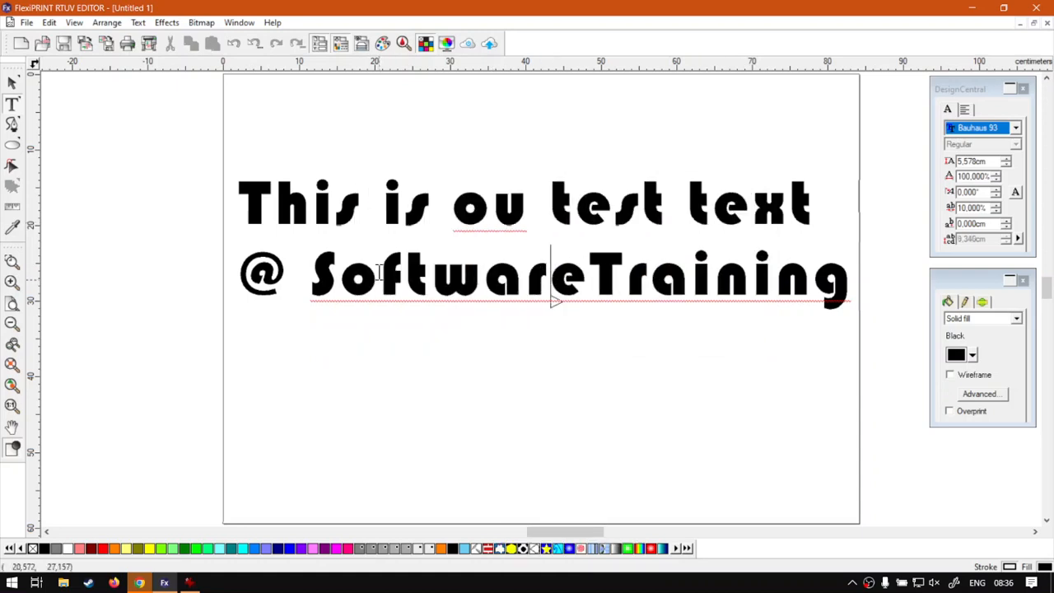
pyautogui.moveTo(316, 279); pyautogui.dragTo(717, 303)
pyautogui.click(588, 284)
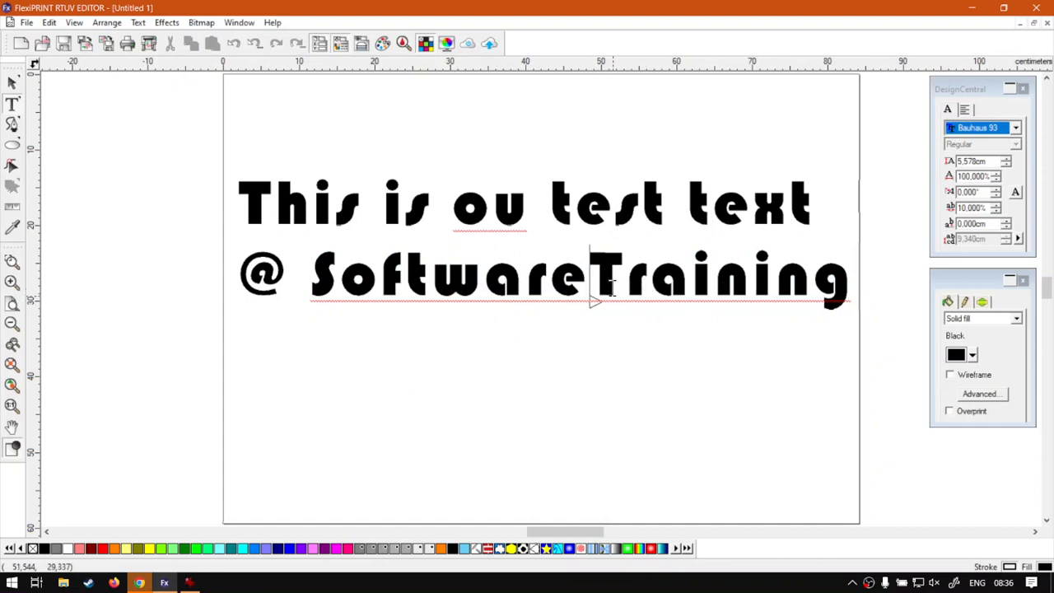
pyautogui.rightClick(580, 297)
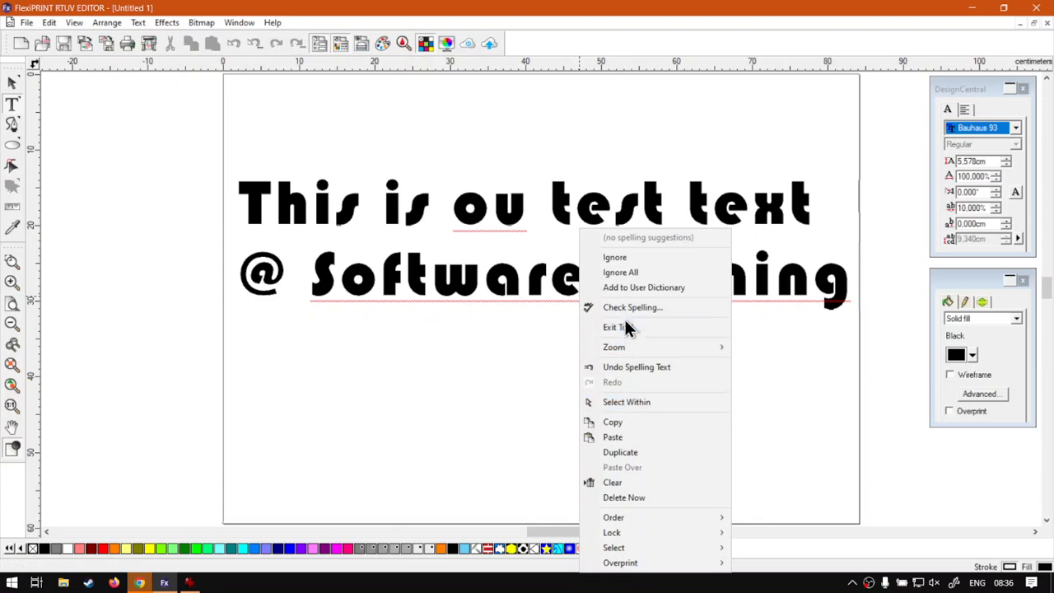
pyautogui.click(635, 272)
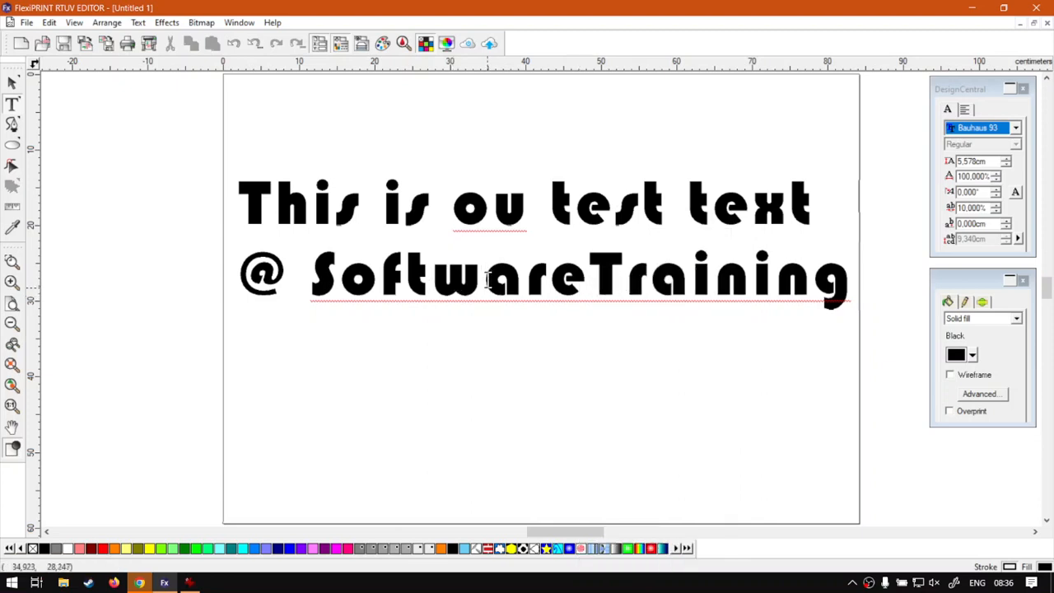
pyautogui.rightClick(490, 281)
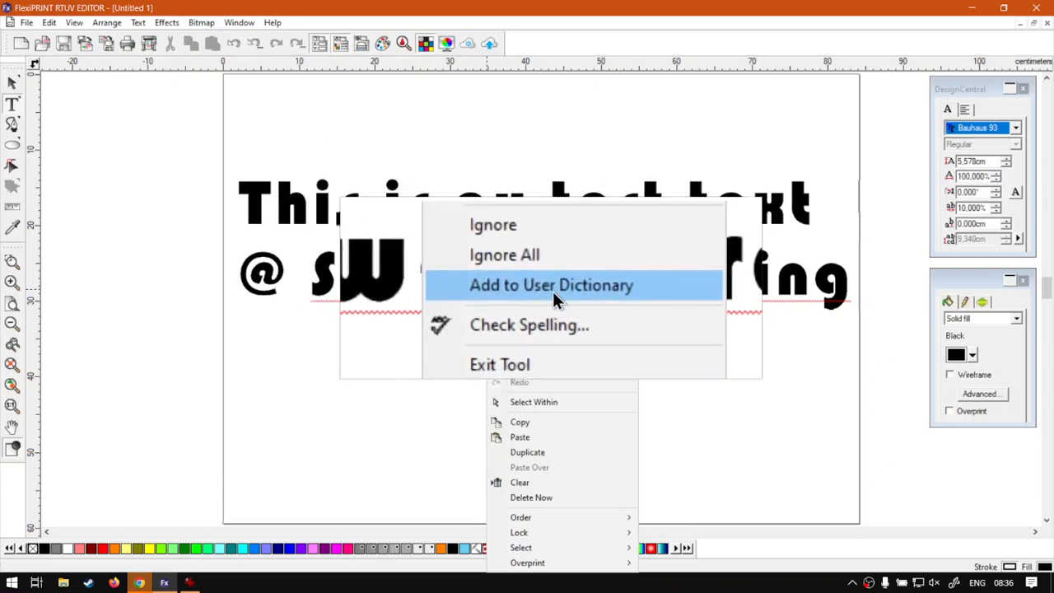
pyautogui.click(567, 291)
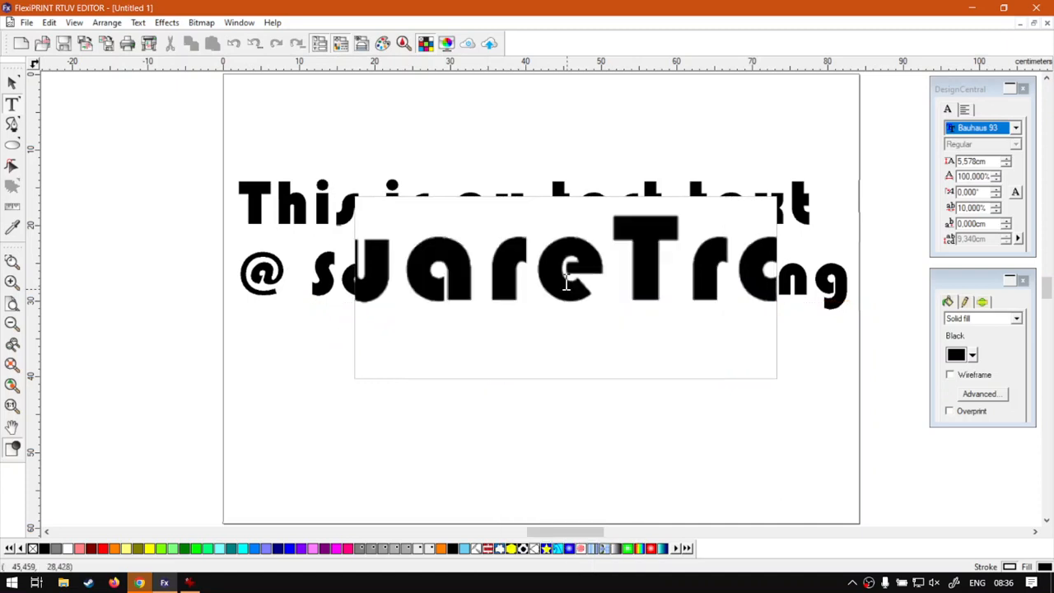
pyautogui.click(520, 213)
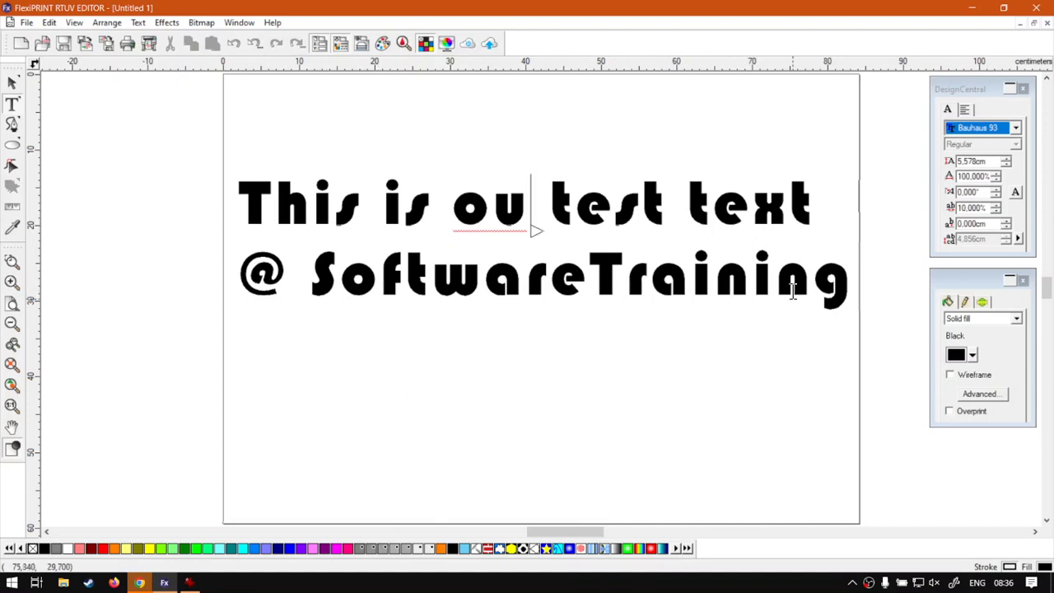
# Select the whole text object, review suggestions for 'ou', and bring up the Text menu
pyautogui.click(13, 82)
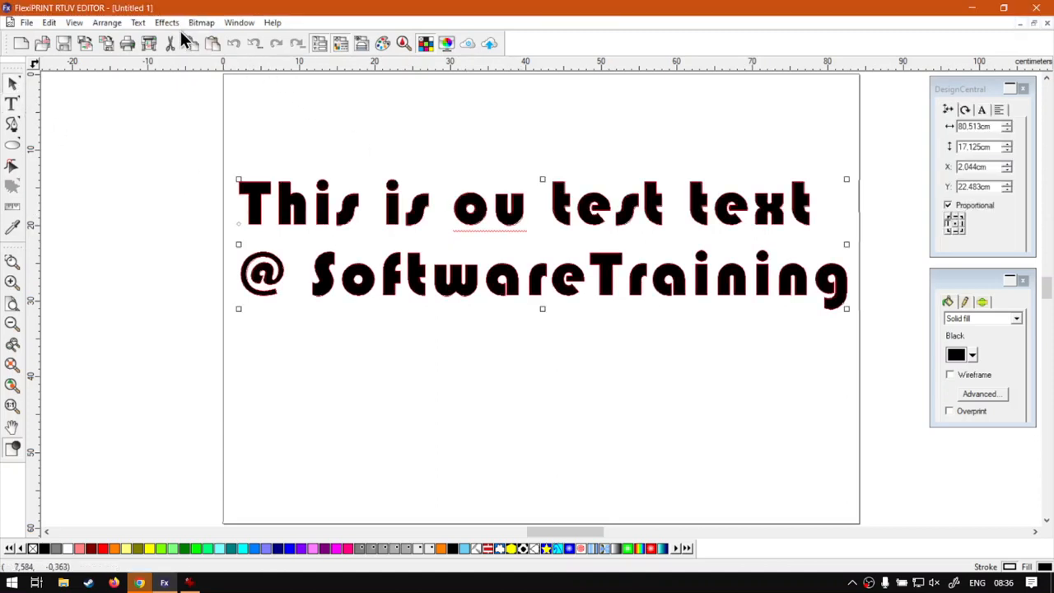
pyautogui.rightClick(523, 205)
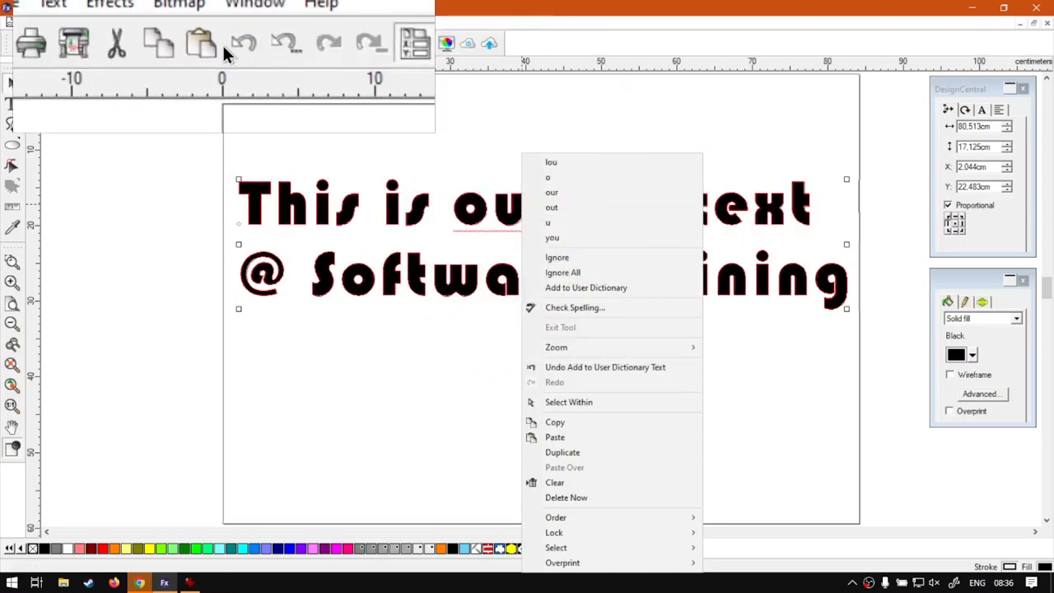
pyautogui.click(134, 22)
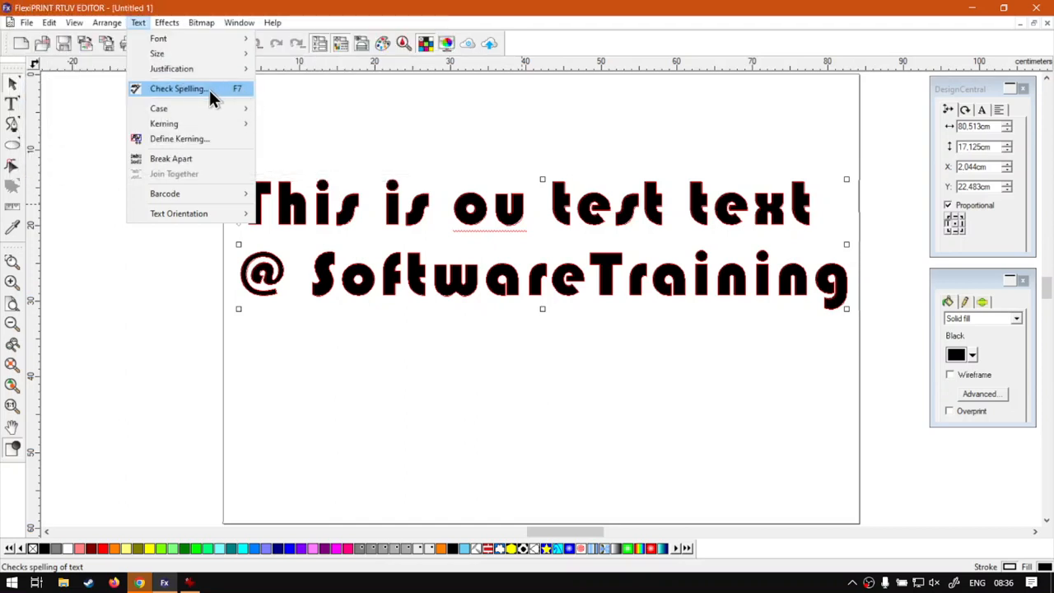
# Run Check Spelling, keep UK English as the language, and close without changes
pyautogui.click(209, 92)
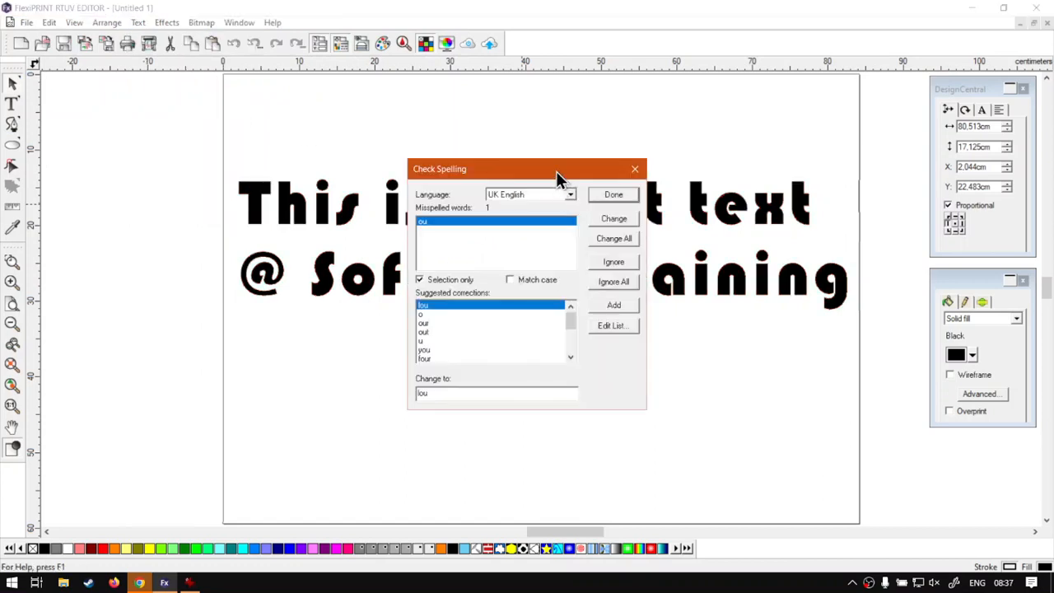
pyautogui.moveTo(556, 171); pyautogui.dragTo(550, 140)
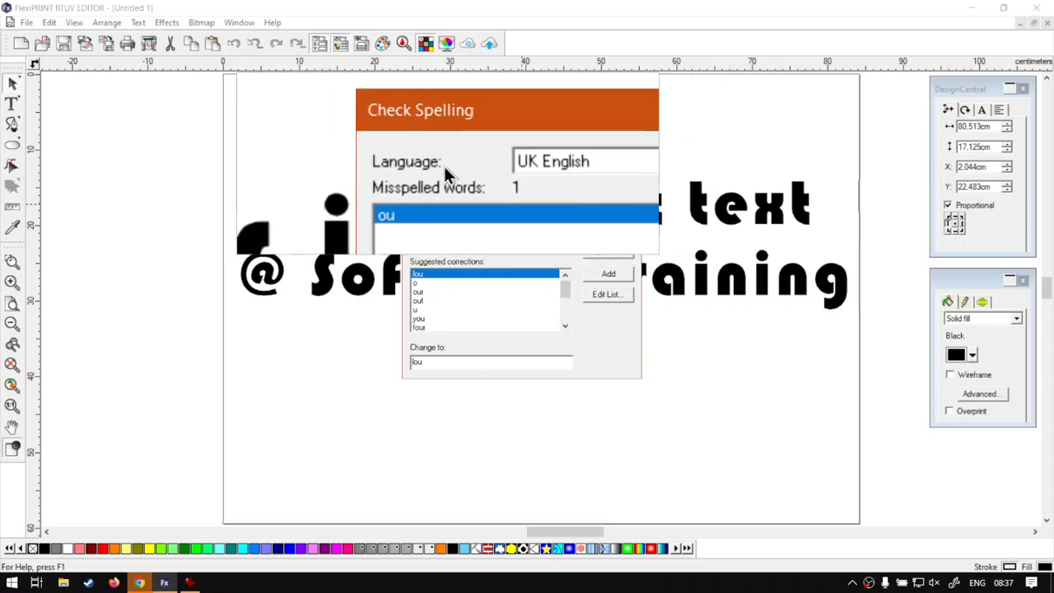
pyautogui.click(567, 164)
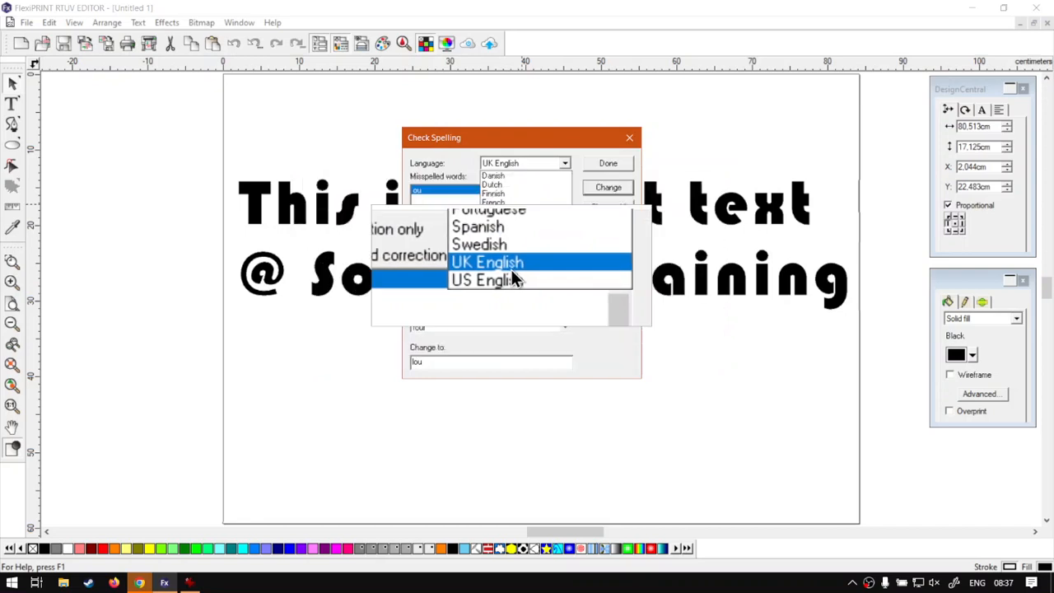
pyautogui.click(421, 179)
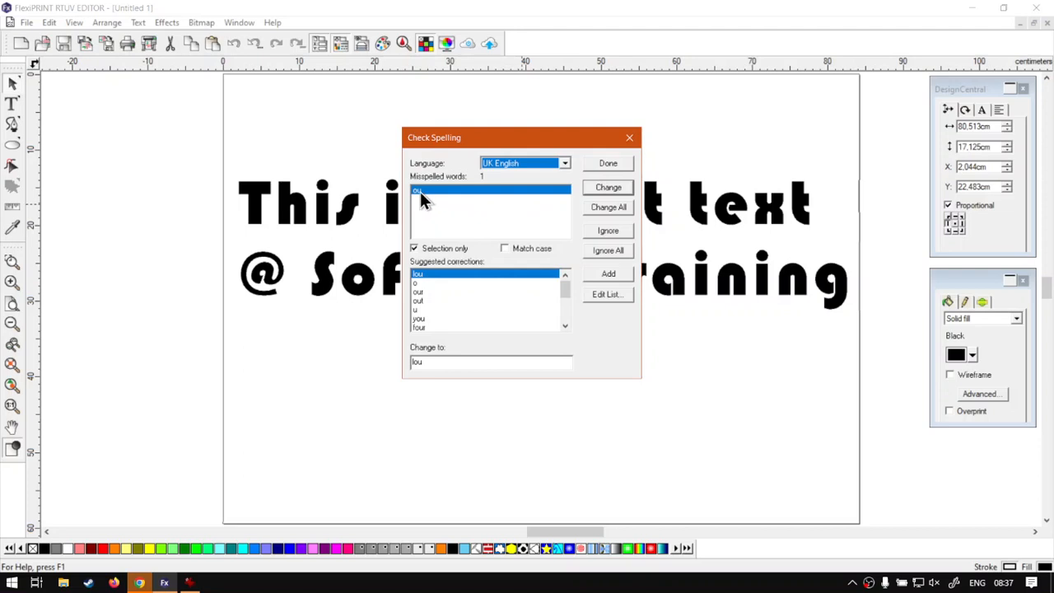
pyautogui.click(628, 140)
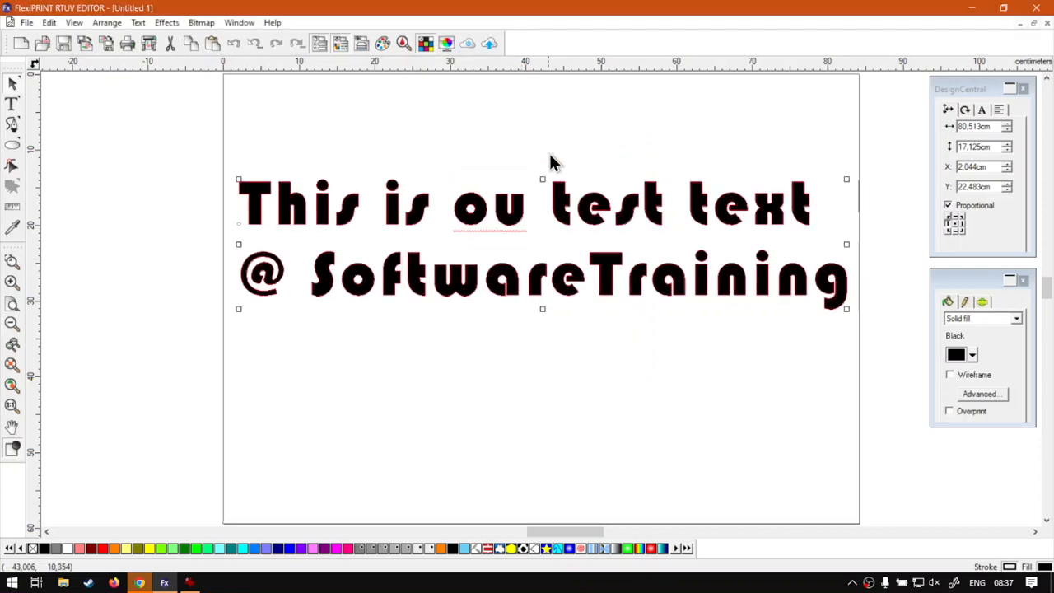
pyautogui.doubleClick(327, 213)
# Change 'This' back to 'Tis' and launch a full spelling check on the text
pyautogui.click(317, 206)
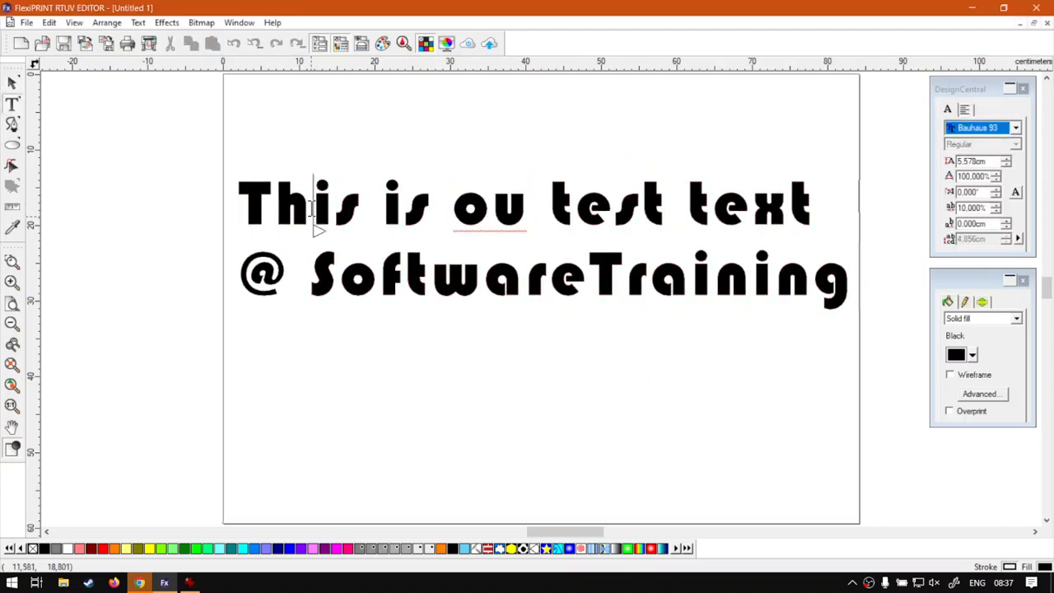
pyautogui.press('BackSpace')
pyautogui.click(13, 83)
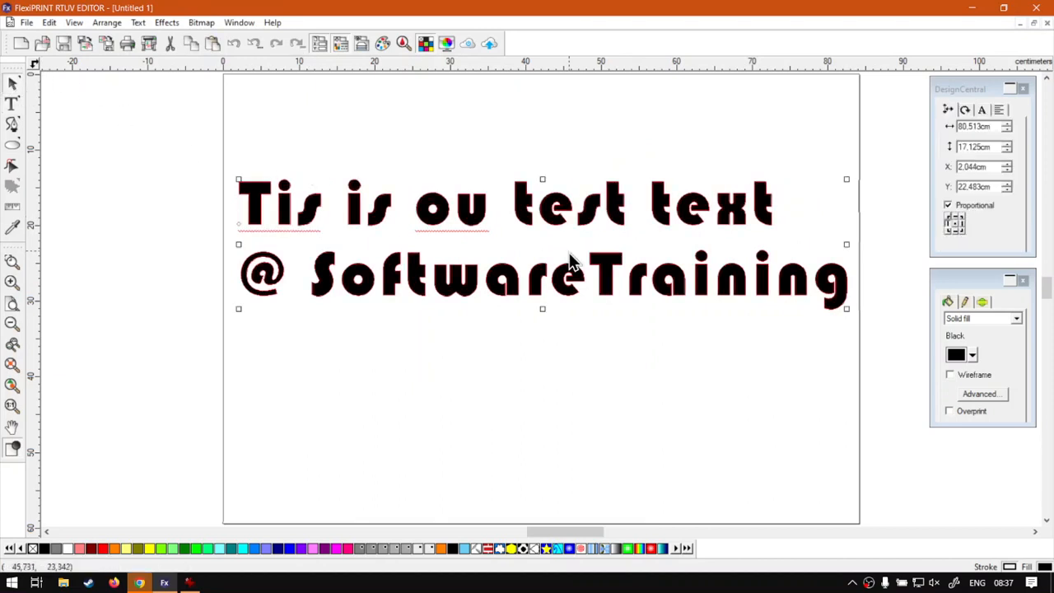
pyautogui.rightClick(484, 208)
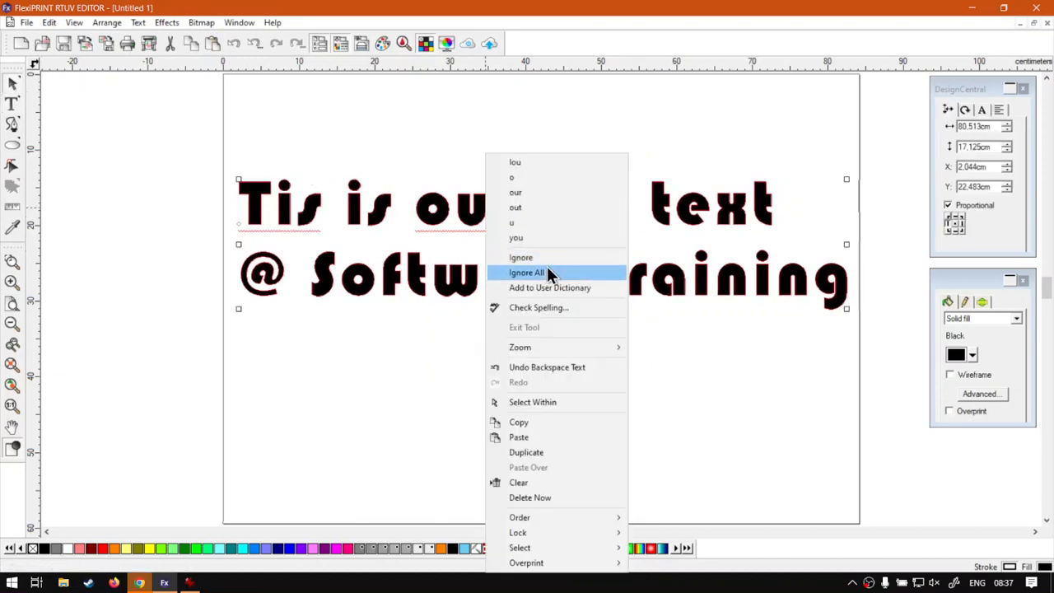
pyautogui.click(548, 309)
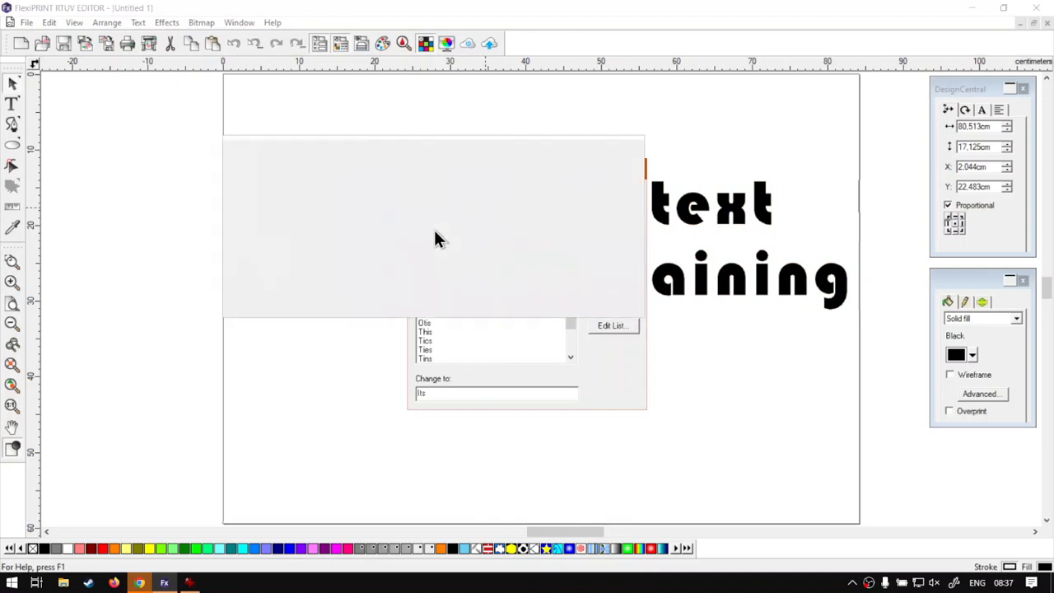
# Change 'Tis' to 'This' and 'ou' to 'our' in Check Spelling, keeping it open
pyautogui.click(428, 231)
pyautogui.click(427, 221)
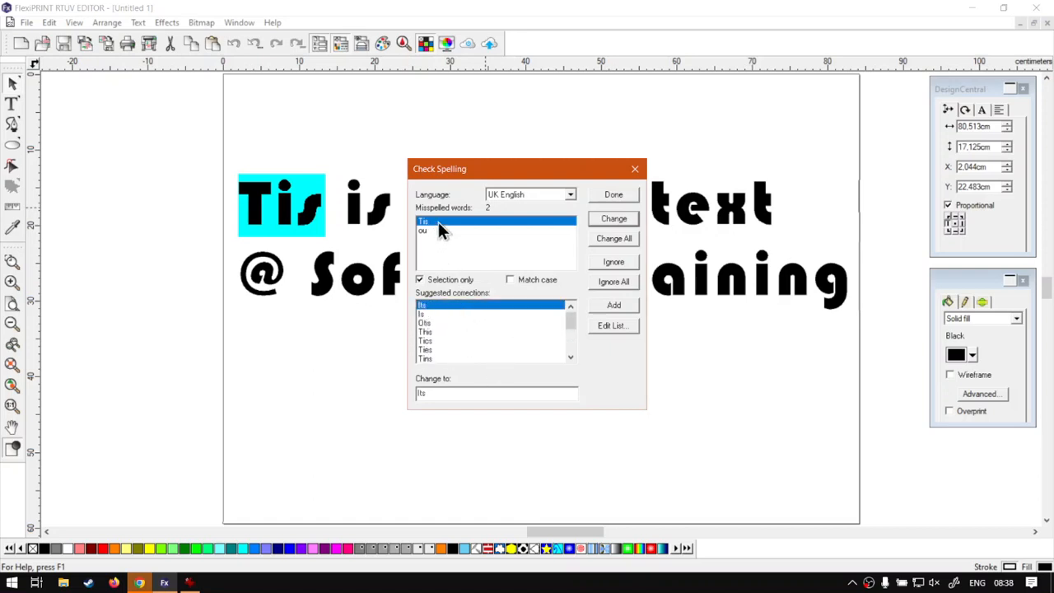
pyautogui.click(435, 332)
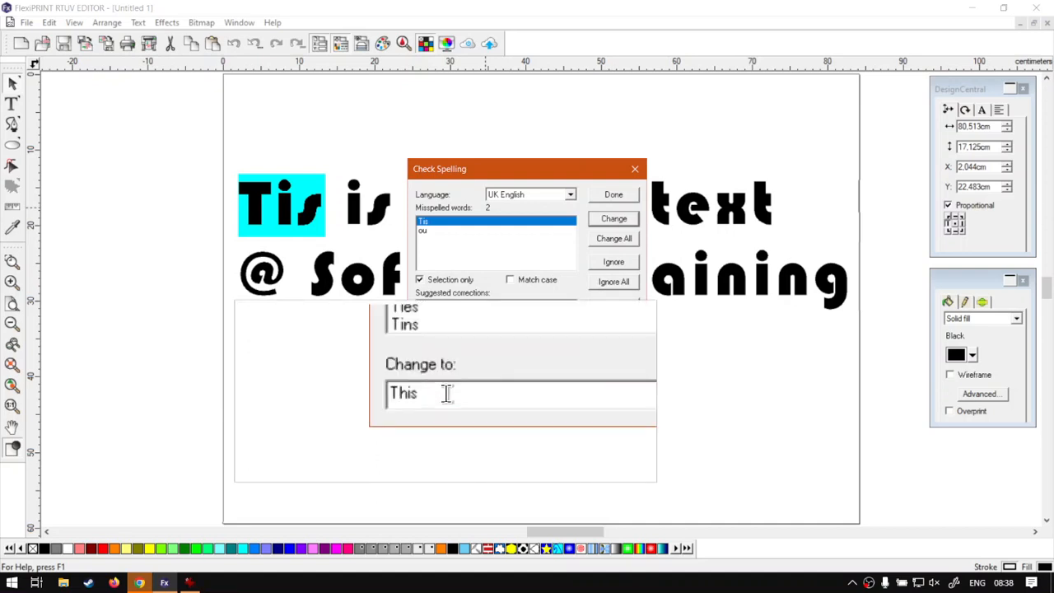
pyautogui.click(618, 219)
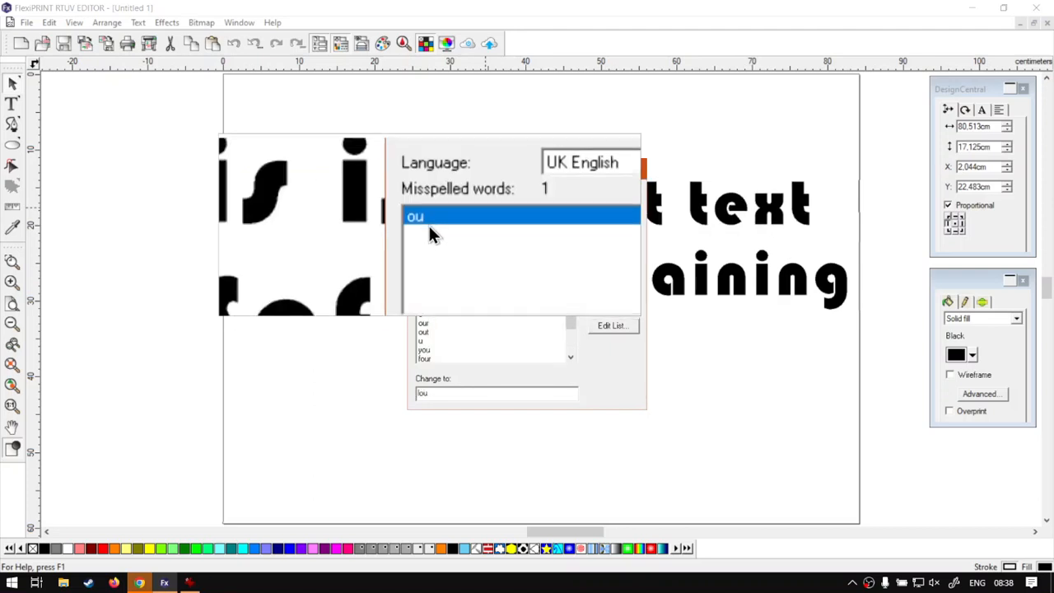
pyautogui.click(436, 322)
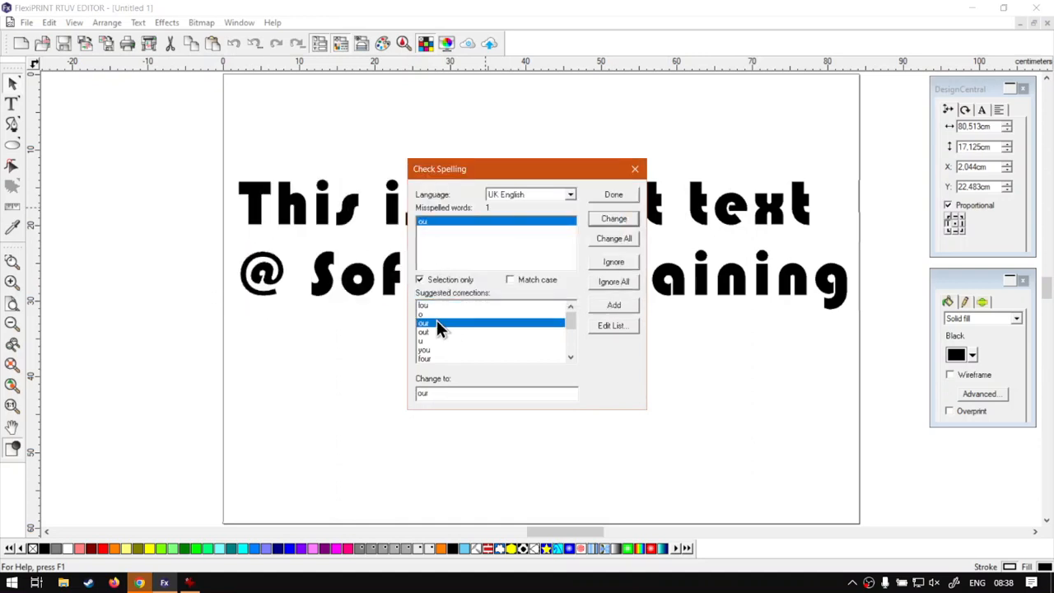
pyautogui.click(620, 219)
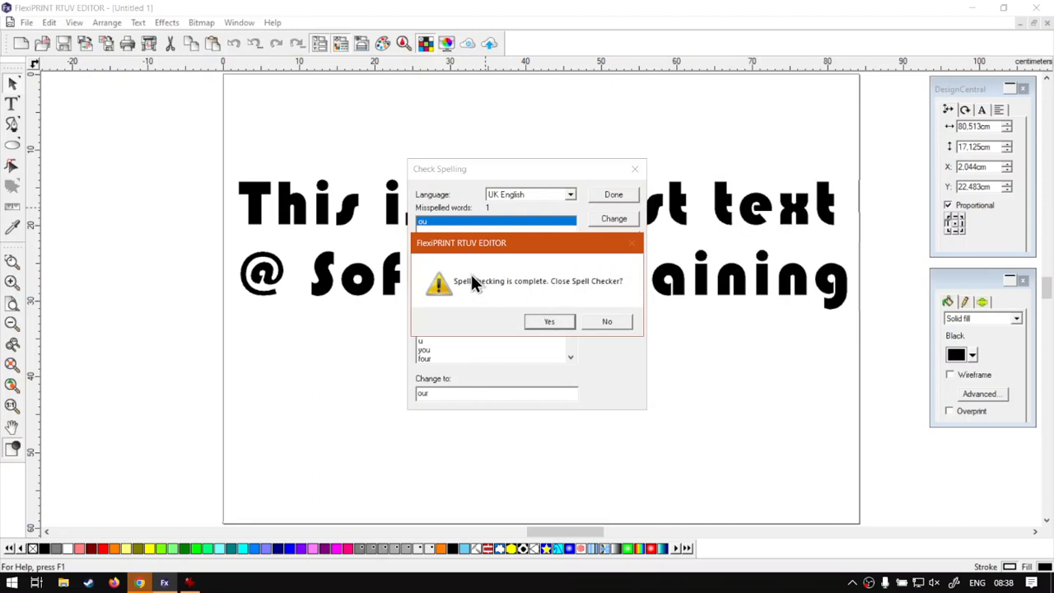
pyautogui.click(608, 322)
# Delete the 'SoftwareTraining' entry from the user word list
pyautogui.moveTo(563, 174); pyautogui.dragTo(591, 133)
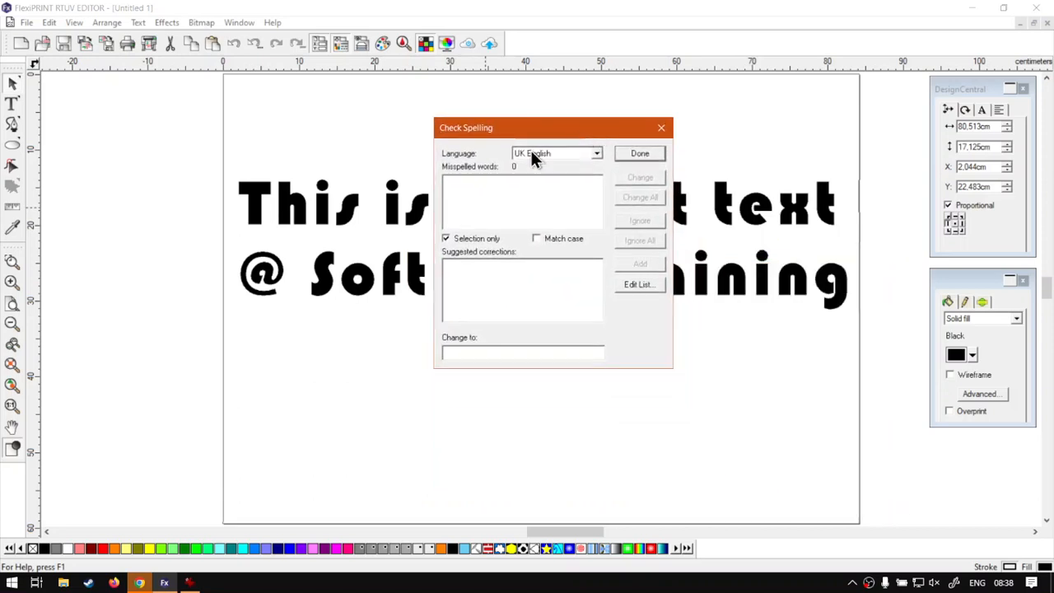
pyautogui.click(648, 283)
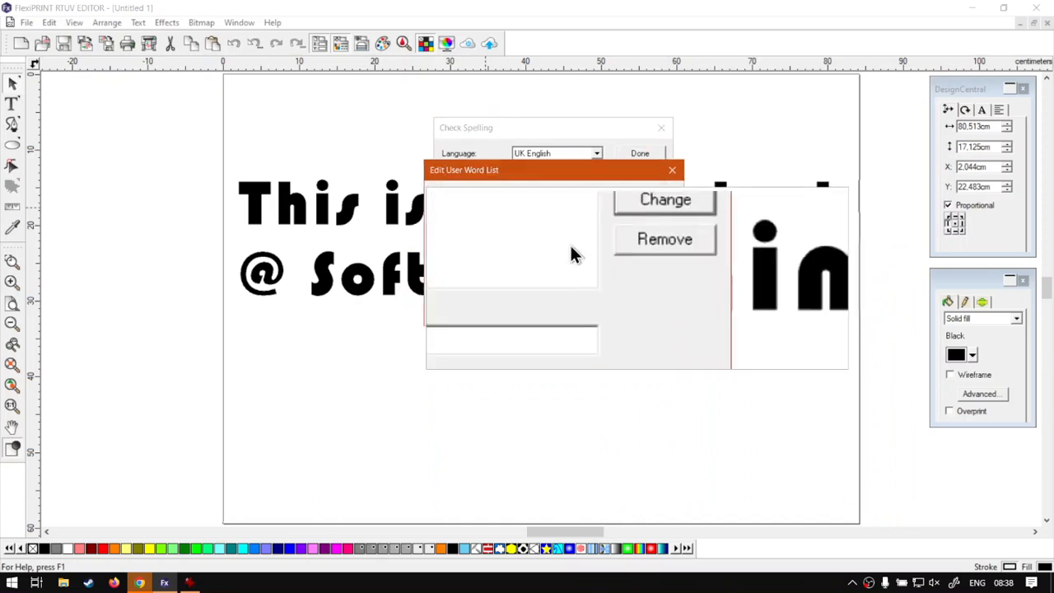
pyautogui.click(512, 207)
pyautogui.press('super')
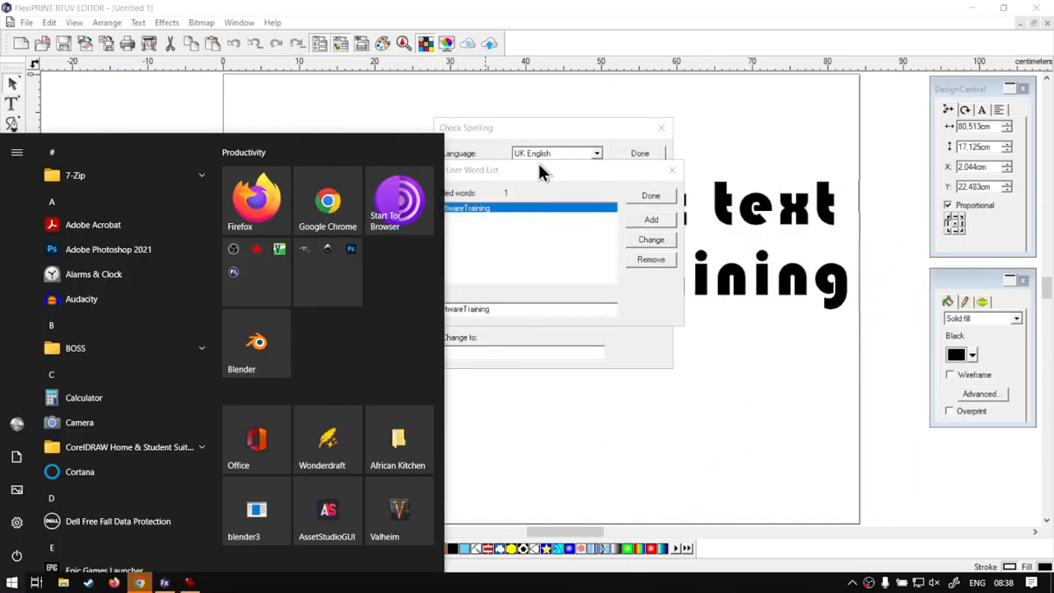
pyautogui.click(539, 170)
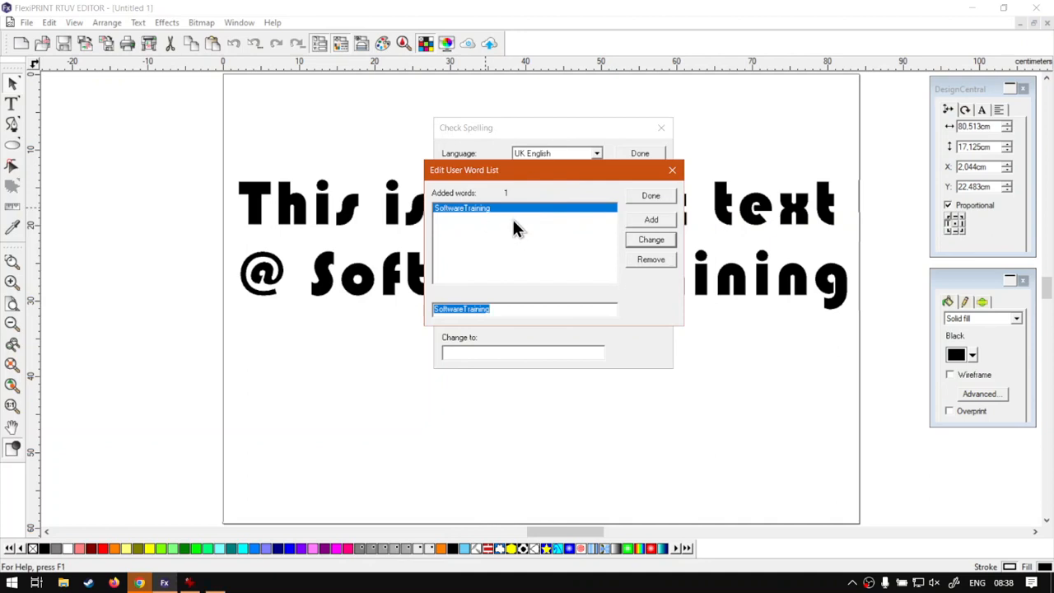
pyautogui.press('super+plus')
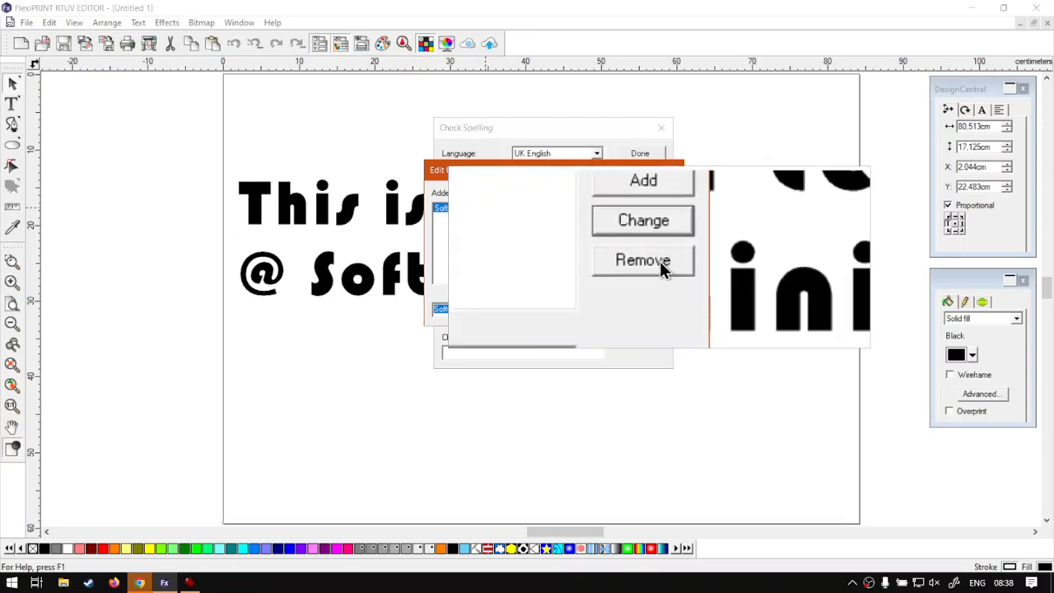
pyautogui.click(660, 261)
pyautogui.press('super+Escape')
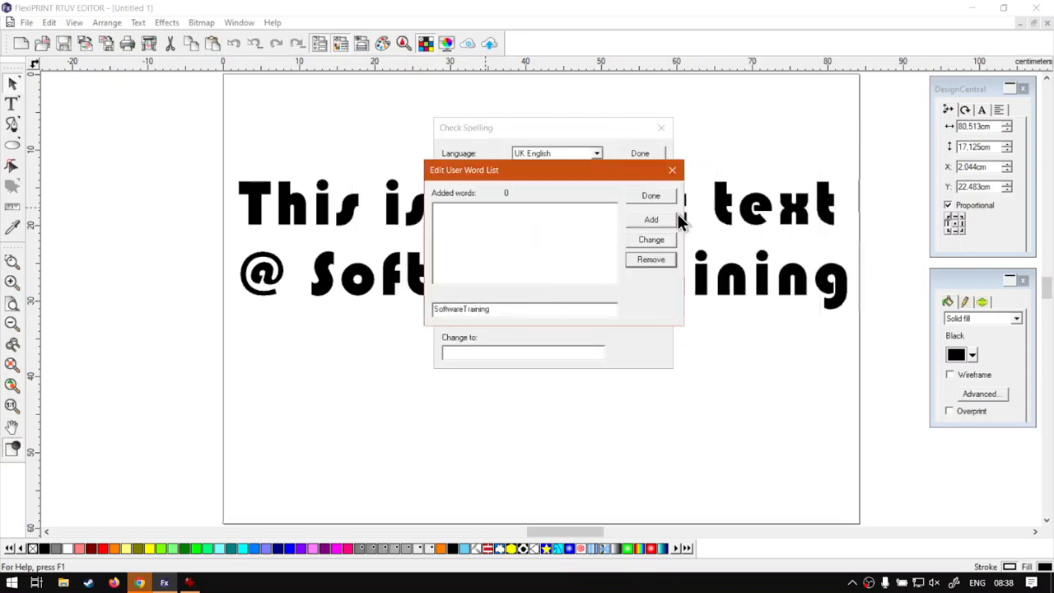
# Close the word list editor and the spell checker, leaving the text selected
pyautogui.click(650, 197)
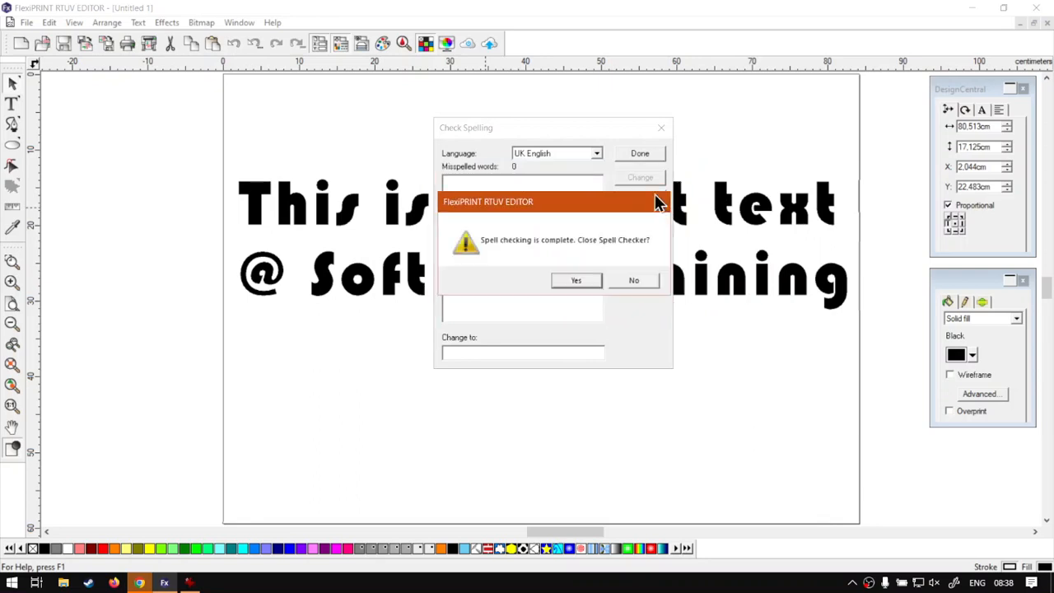
pyautogui.click(588, 281)
pyautogui.click(608, 339)
pyautogui.click(557, 289)
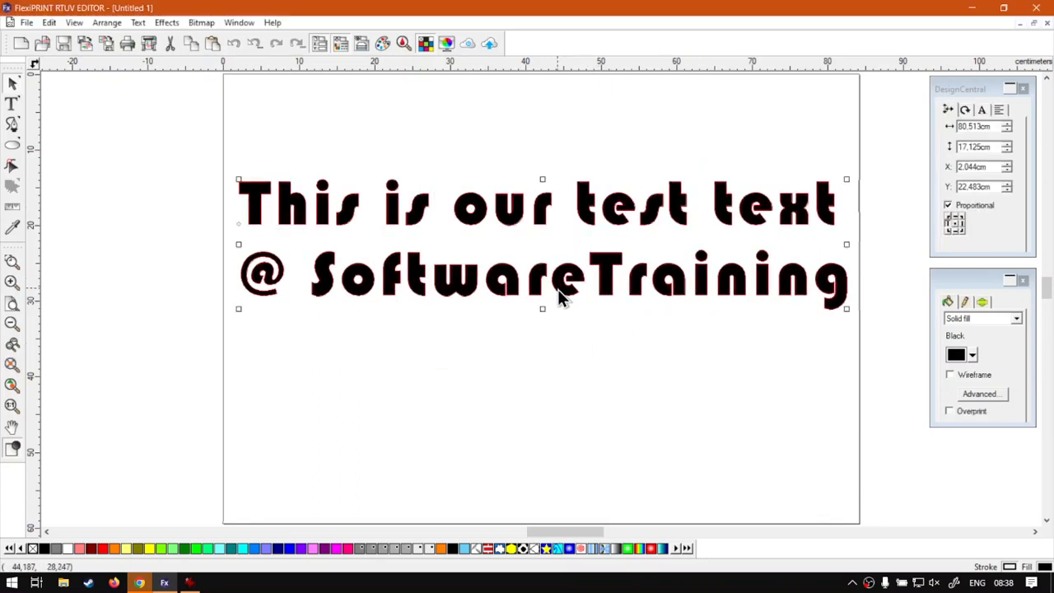
pyautogui.click(574, 340)
pyautogui.press('t')
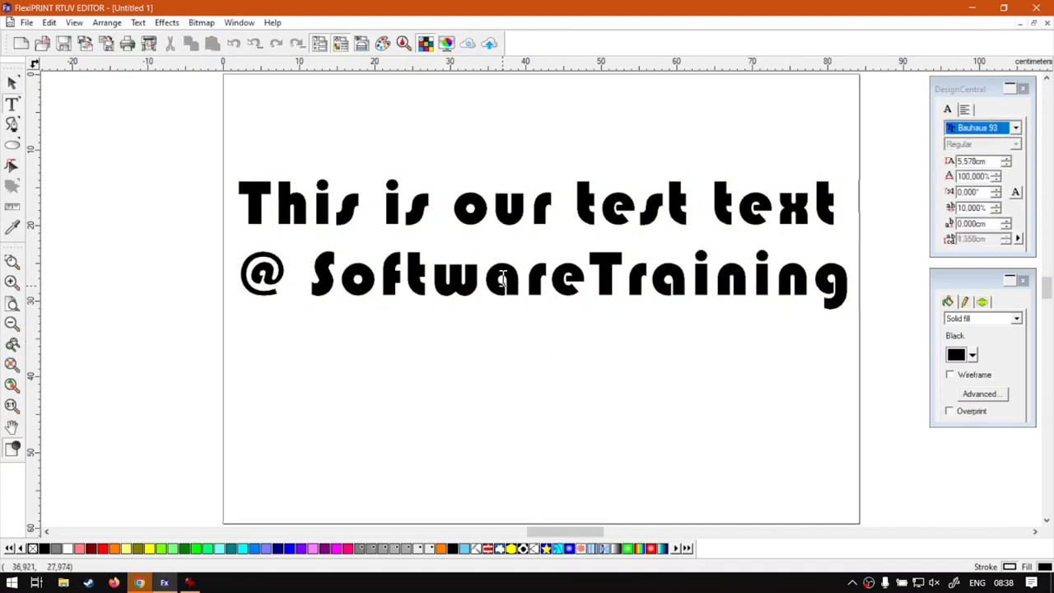
pyautogui.click(12, 84)
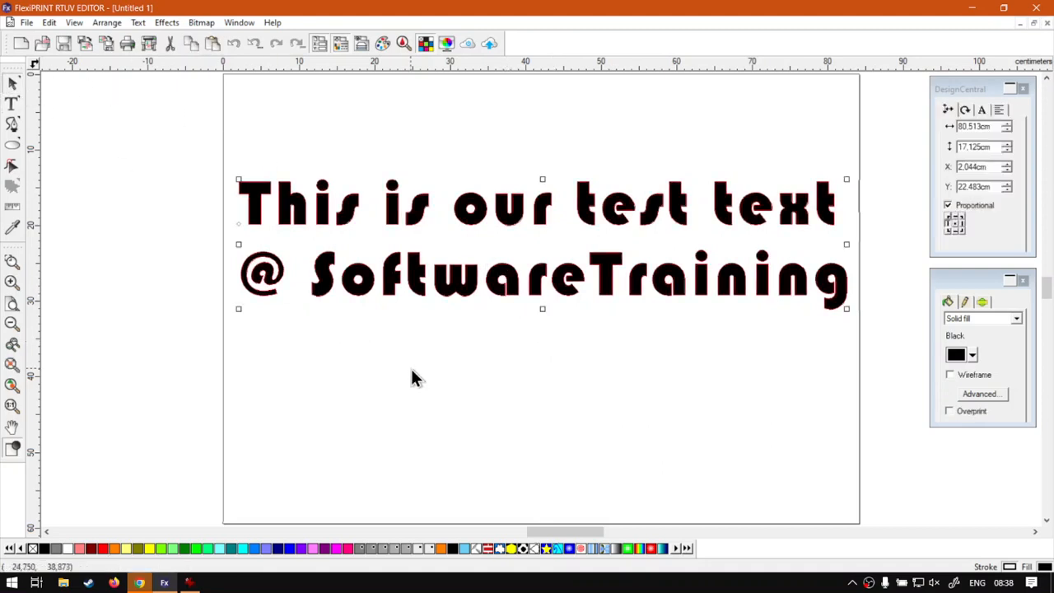
pyautogui.click(411, 369)
pyautogui.click(399, 278)
pyautogui.click(368, 146)
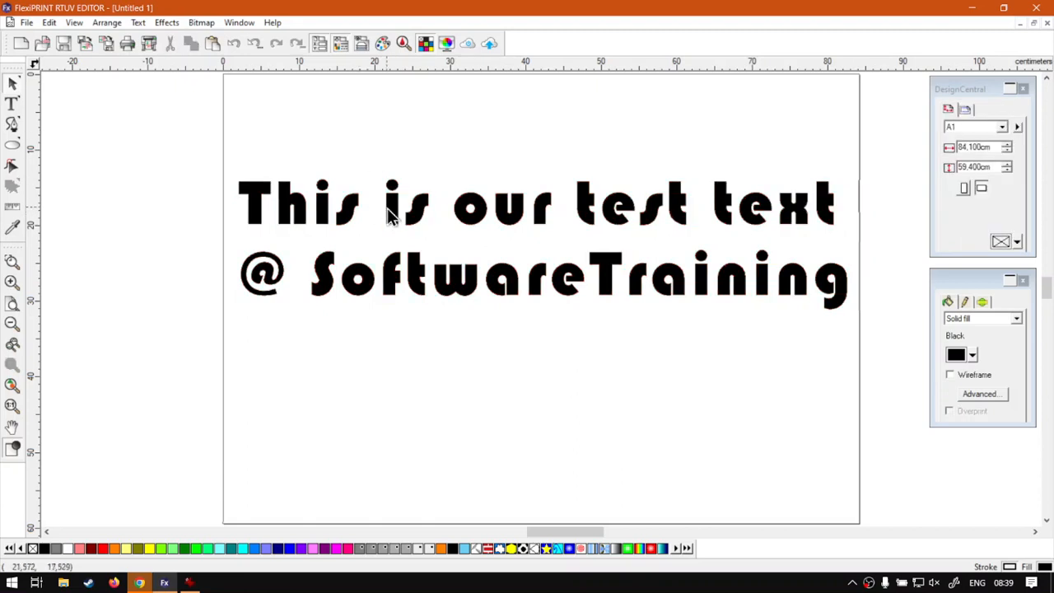
pyautogui.click(415, 216)
pyautogui.rightClick(416, 216)
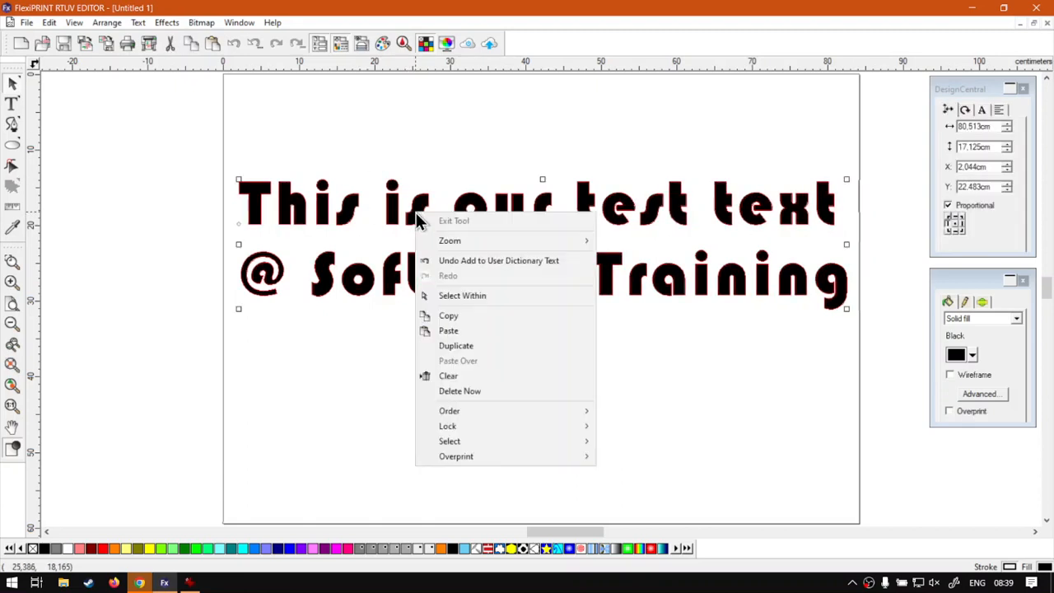
pyautogui.click(346, 212)
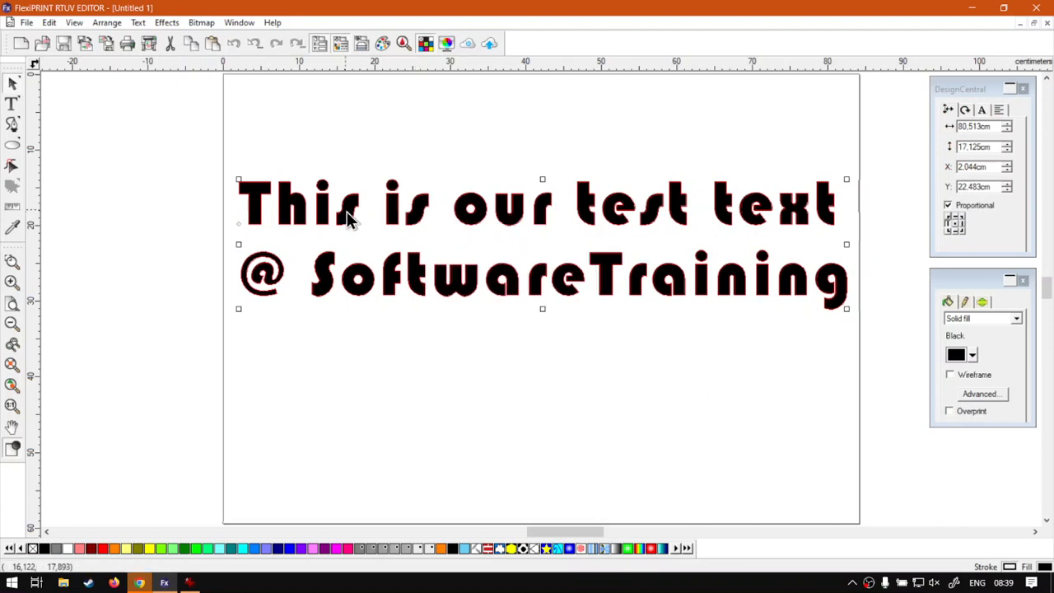
pyautogui.doubleClick(347, 211)
pyautogui.rightClick(344, 214)
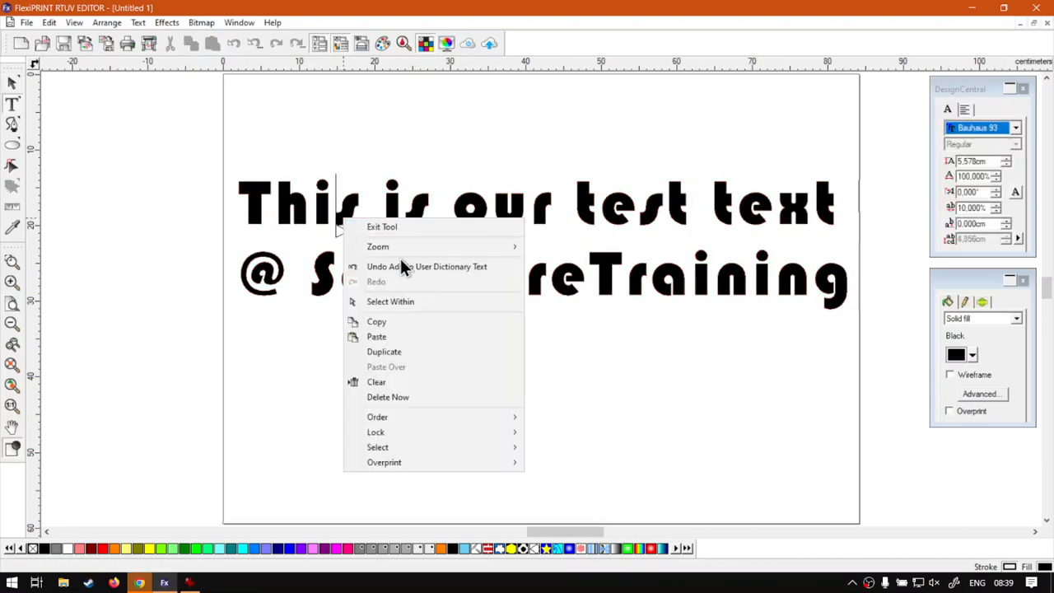
pyautogui.click(201, 22)
pyautogui.click(138, 23)
pyautogui.click(207, 90)
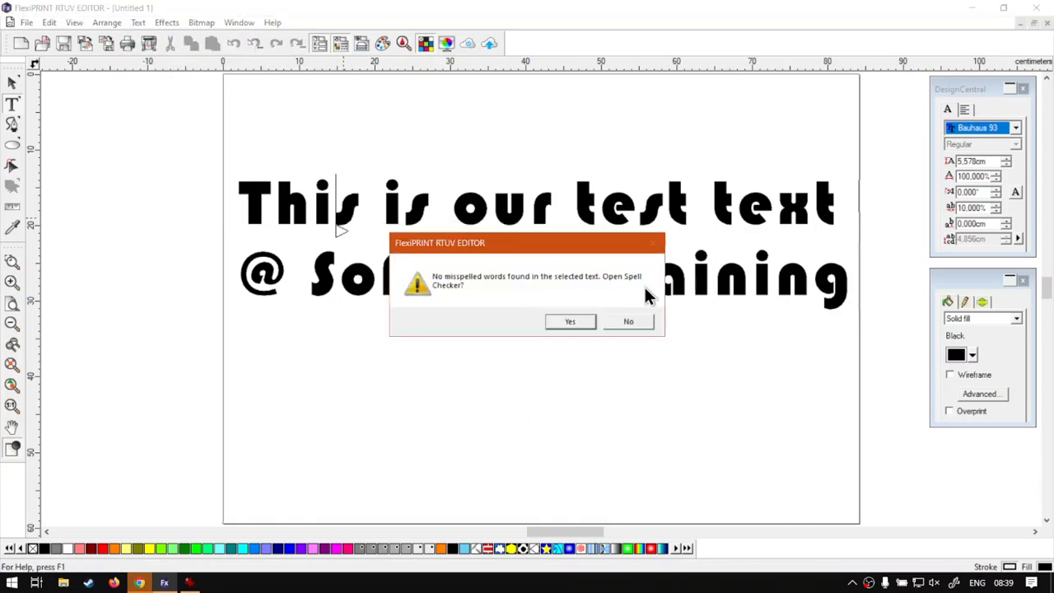
pyautogui.click(606, 322)
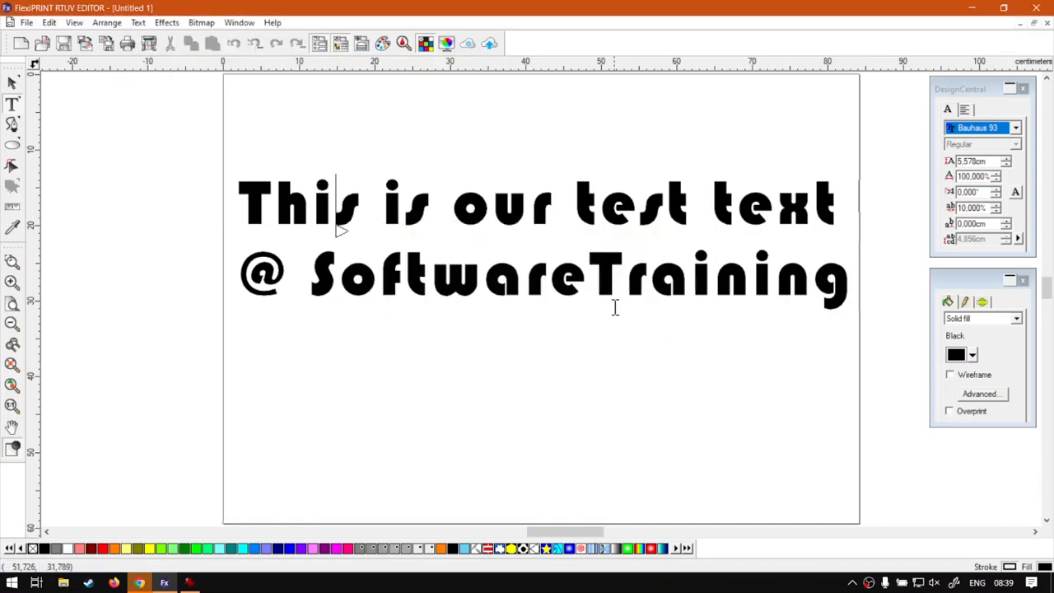
pyautogui.click(140, 23)
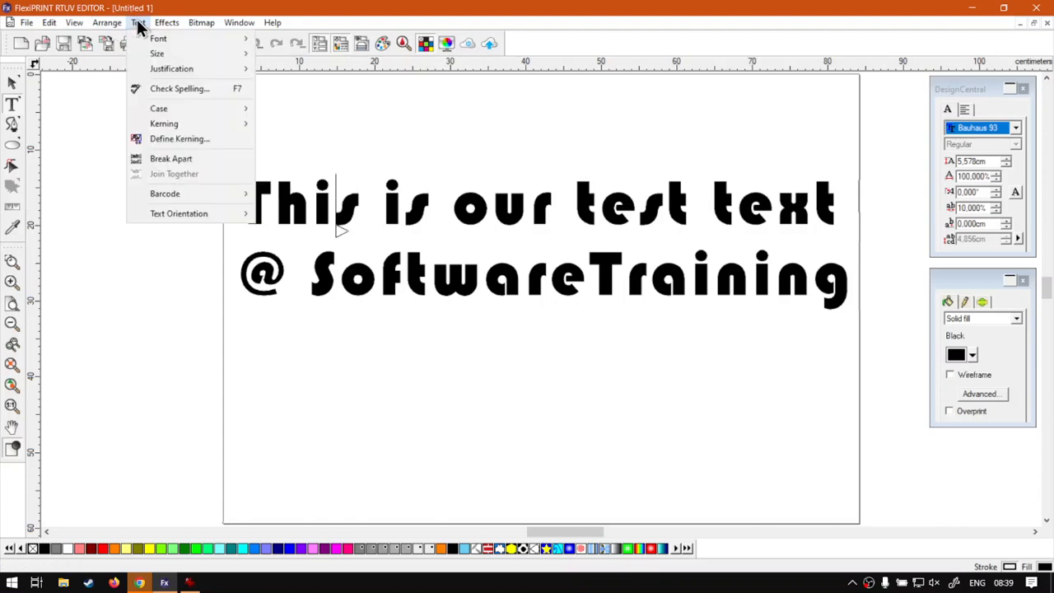
pyautogui.click(190, 88)
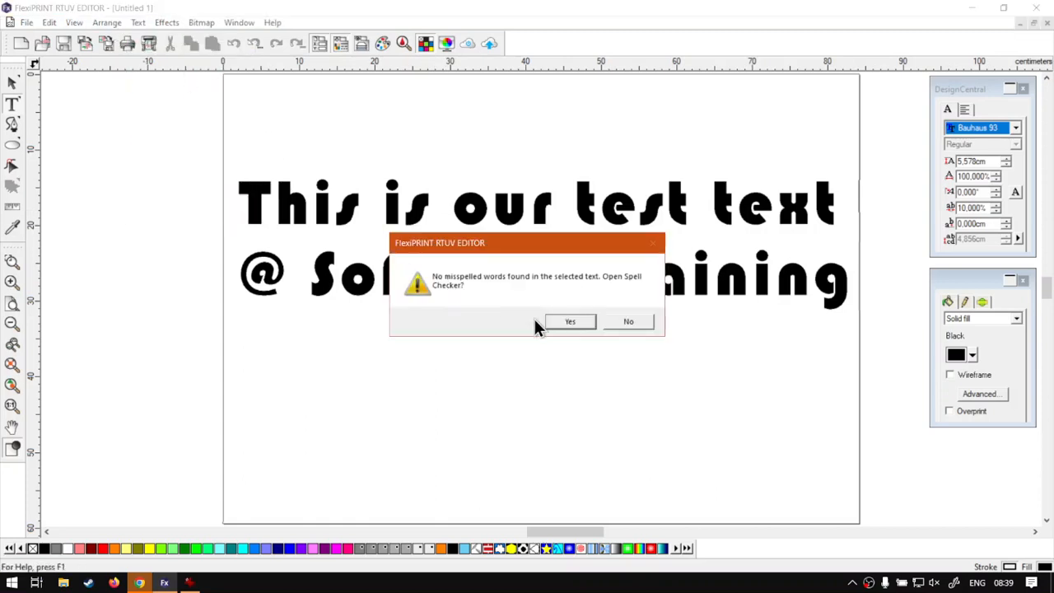
pyautogui.click(564, 320)
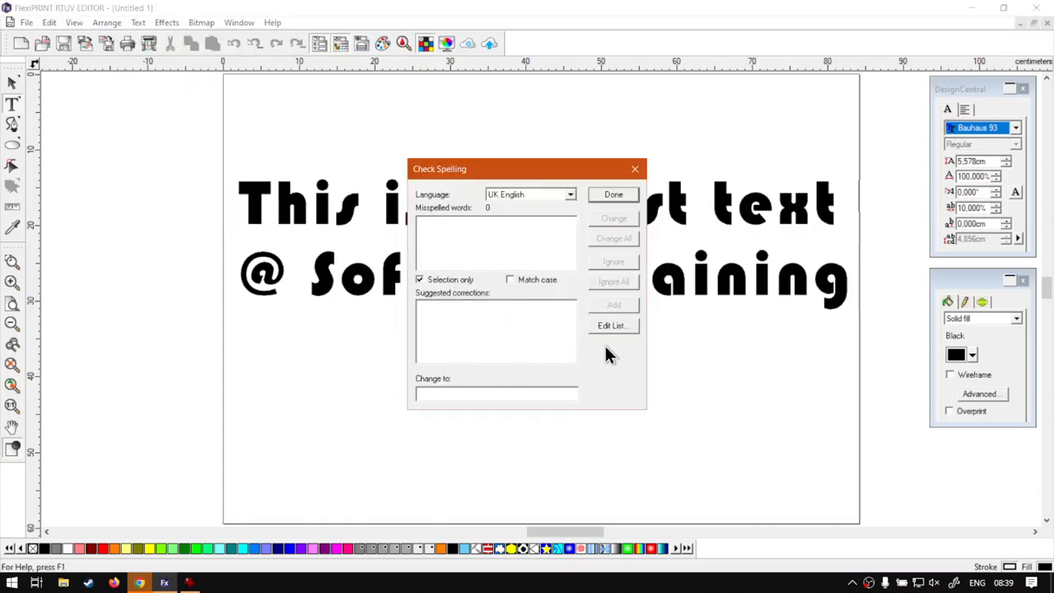
pyautogui.click(610, 326)
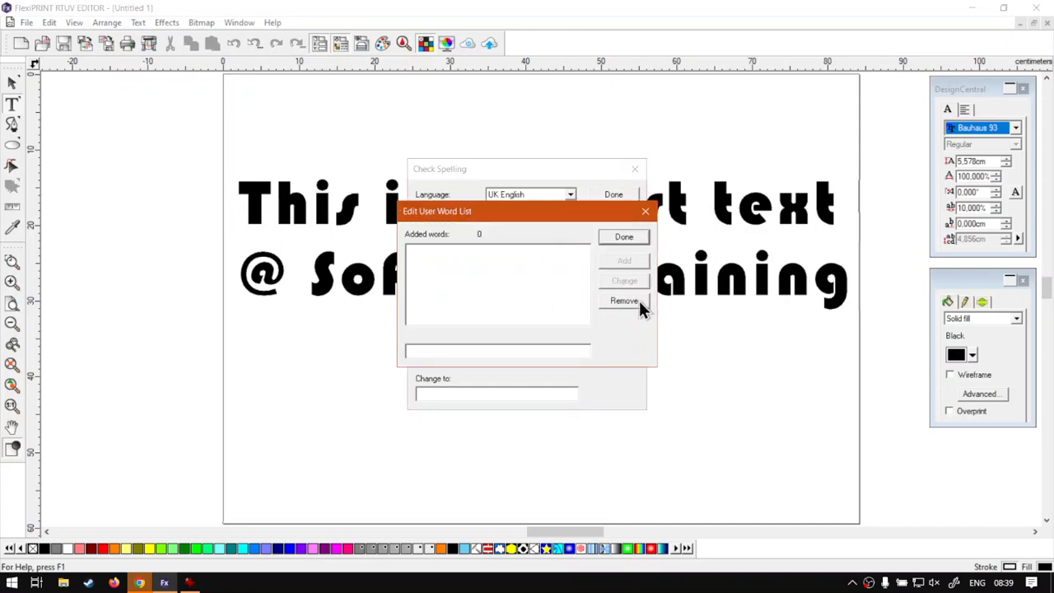
pyautogui.click(641, 239)
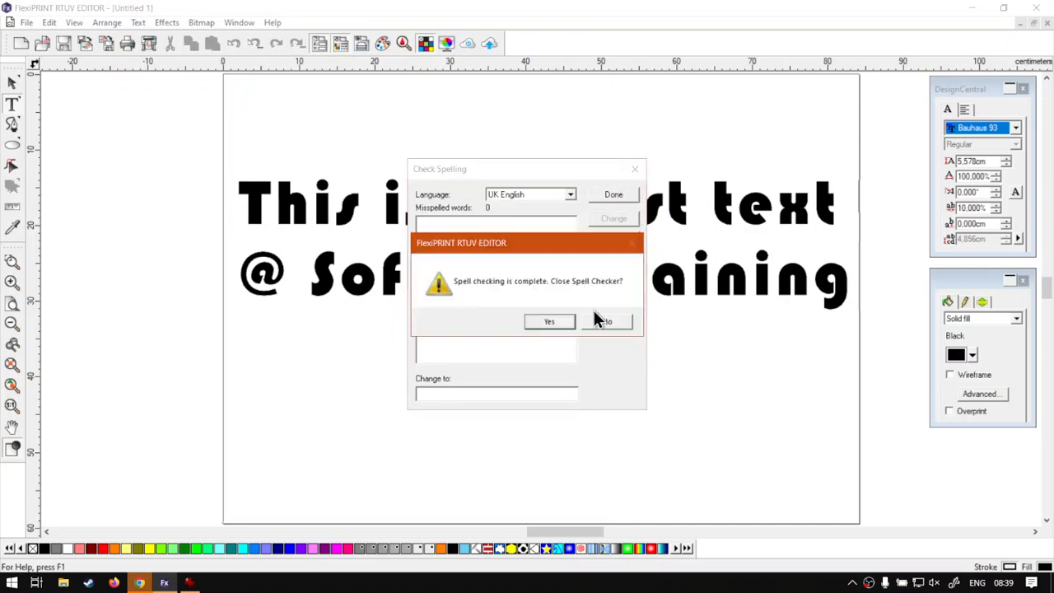
pyautogui.click(565, 323)
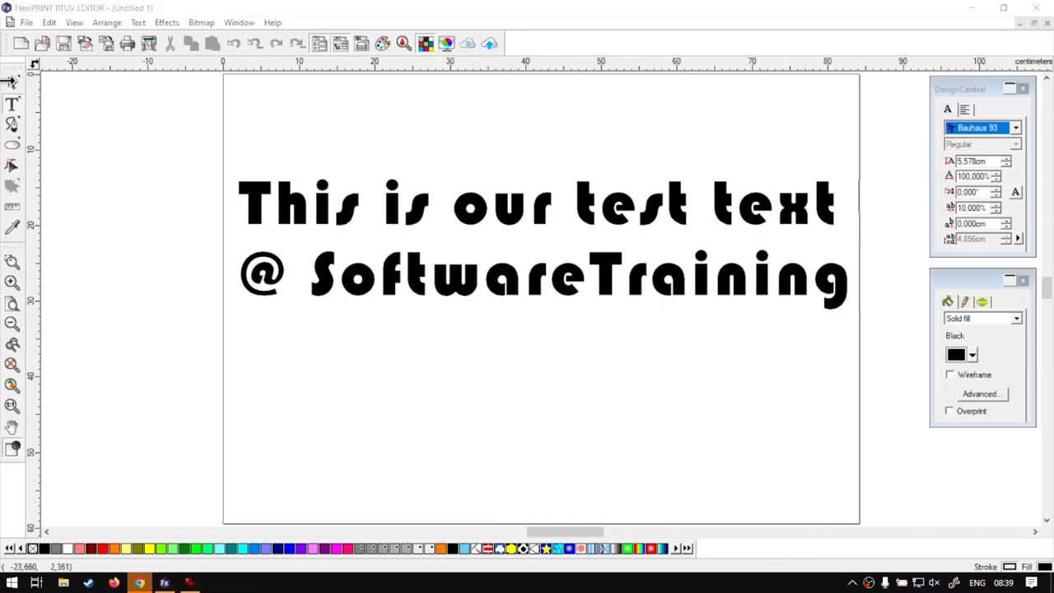
# Deselect the corrected text, then switch to the softwaretraining.co.za page in Chrome
pyautogui.click(13, 82)
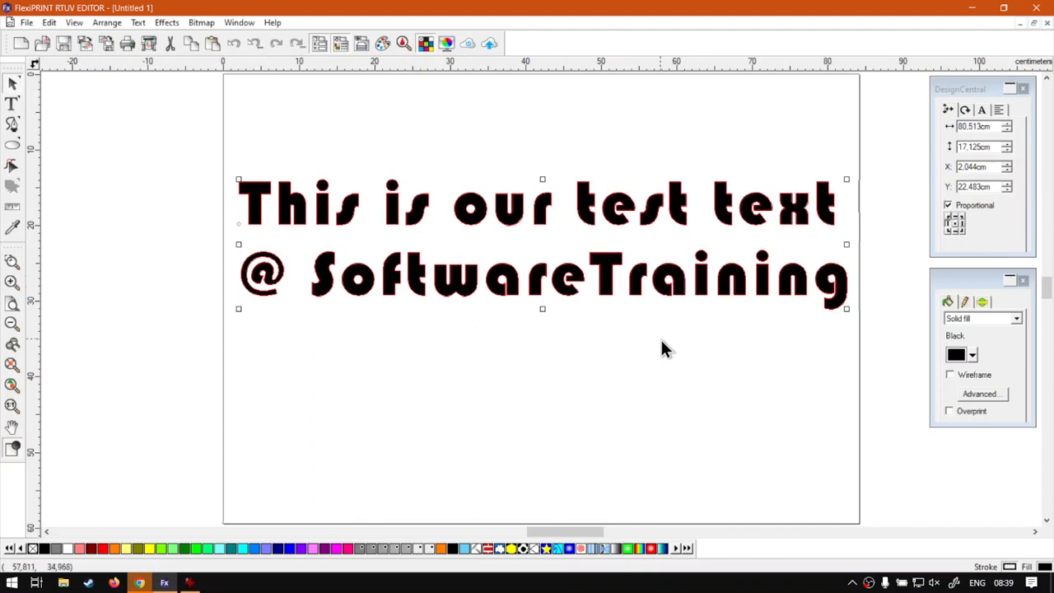
pyautogui.click(577, 354)
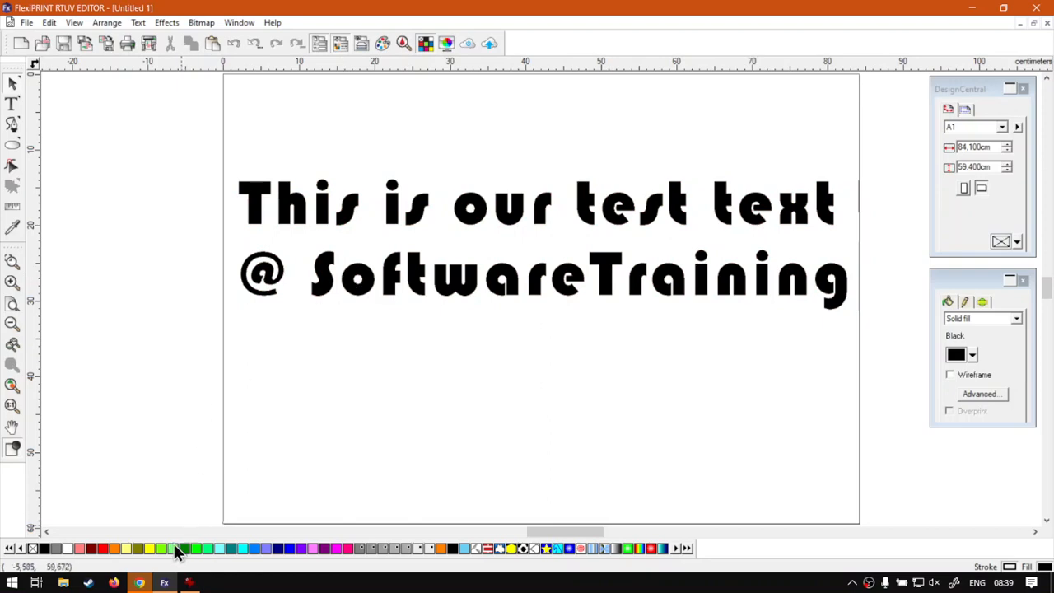
pyautogui.click(140, 582)
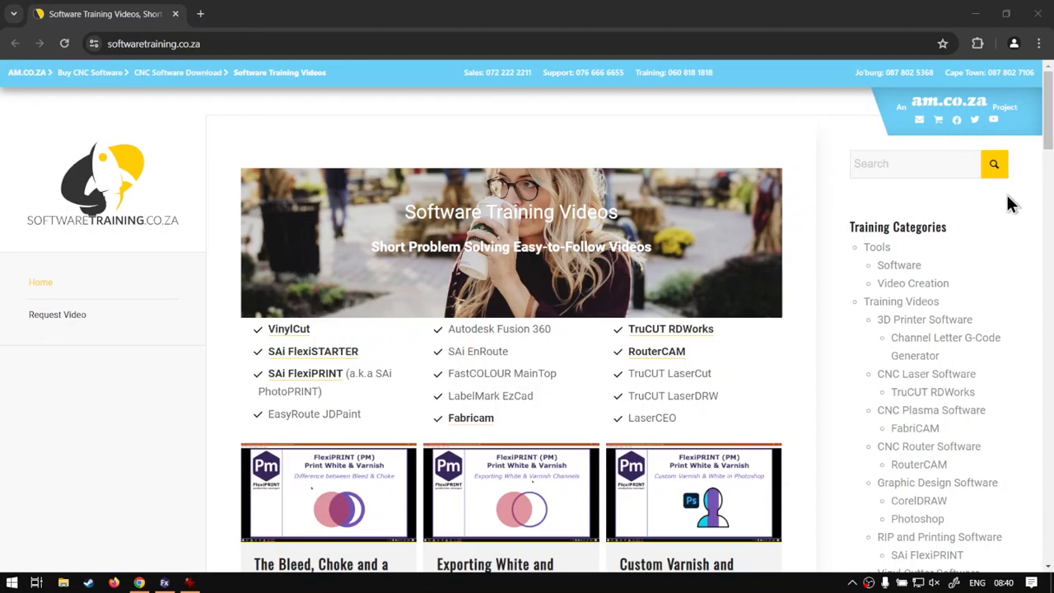
pyautogui.scroll(-2, 478, 435)
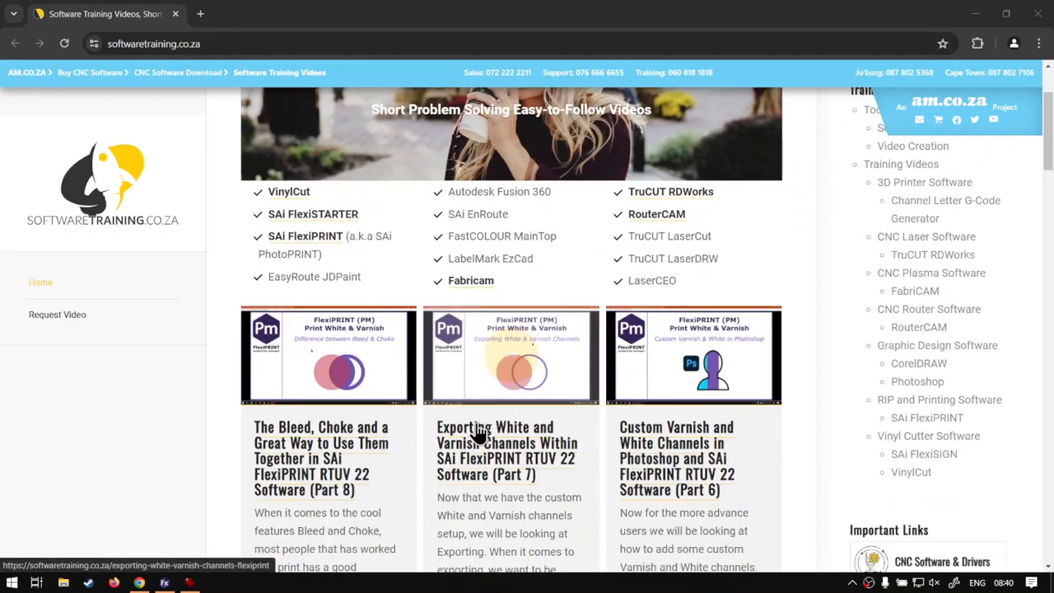
pyautogui.scroll(2, 480, 430)
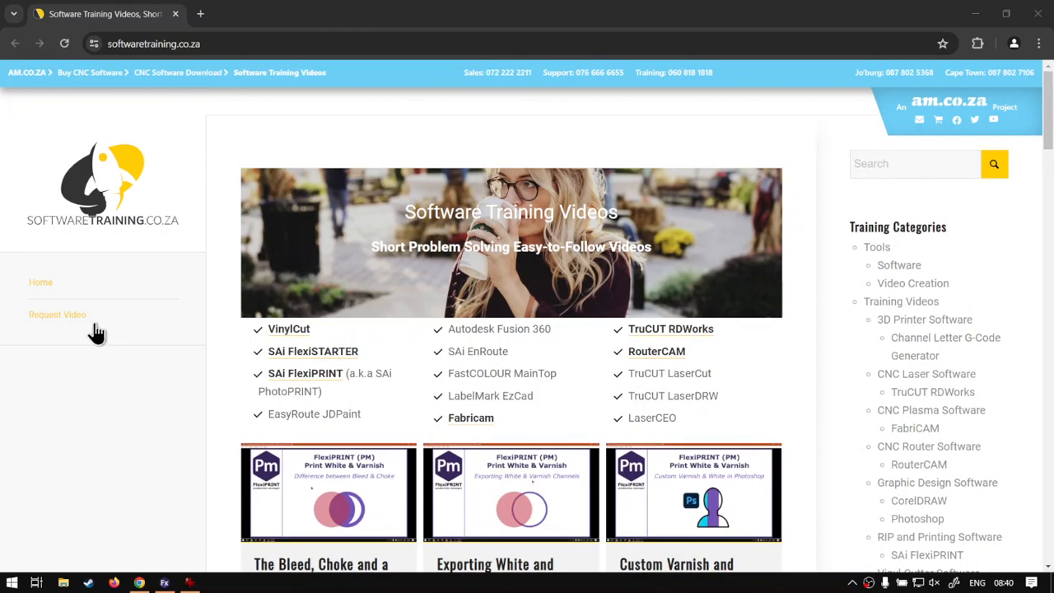